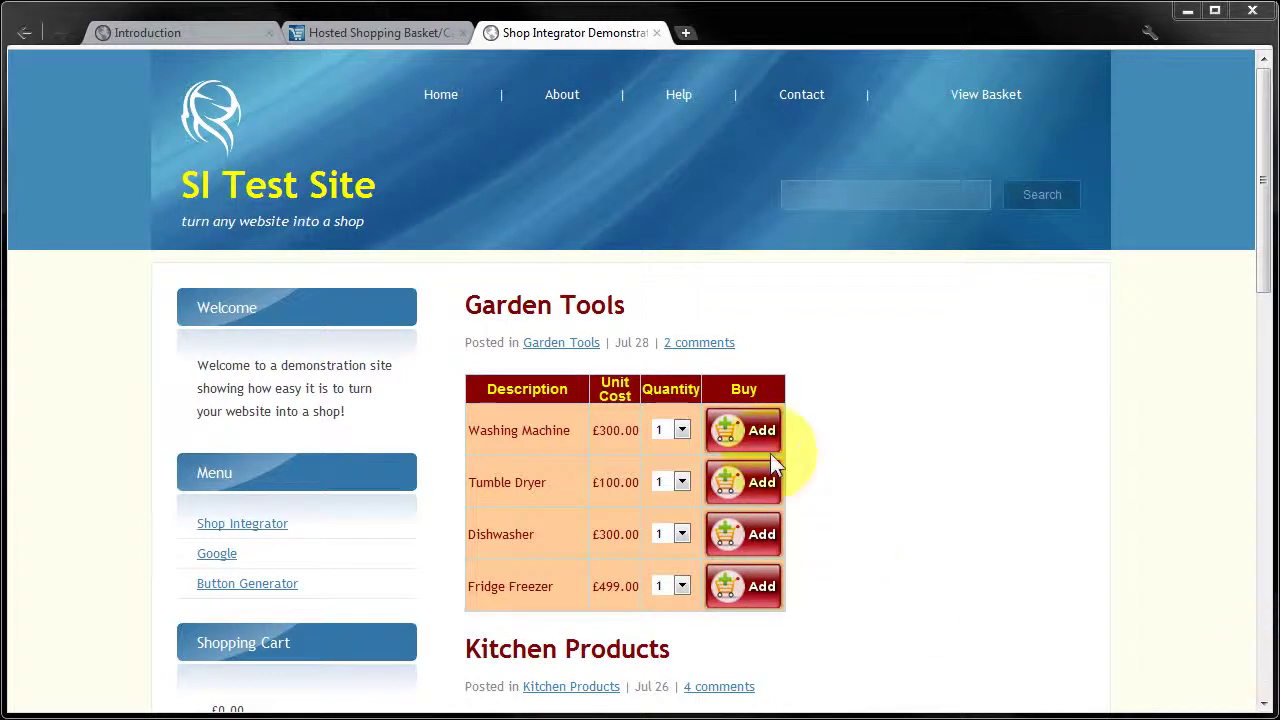
Add one £300.00 Washing Machine from the Garden Tools table to the basket and confirm the alert
{"action": "left_click", "coordinate": [760, 430]}
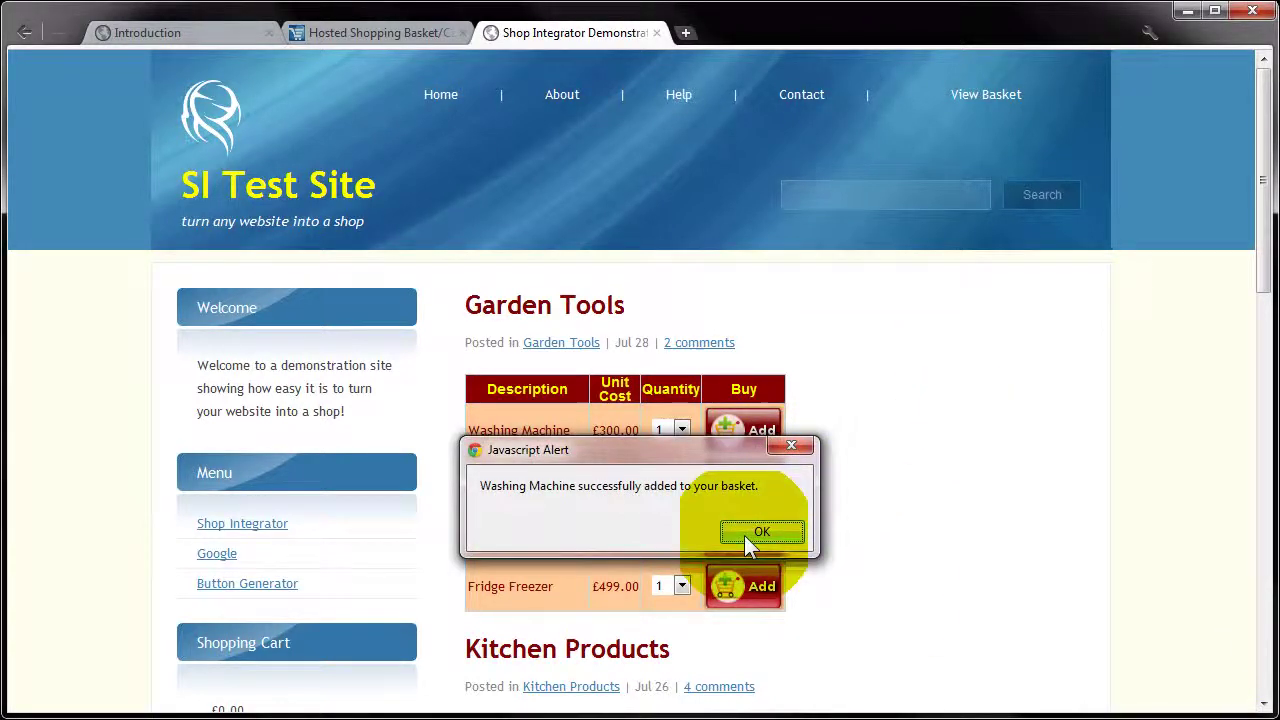
{"action": "left_click", "coordinate": [758, 531]}
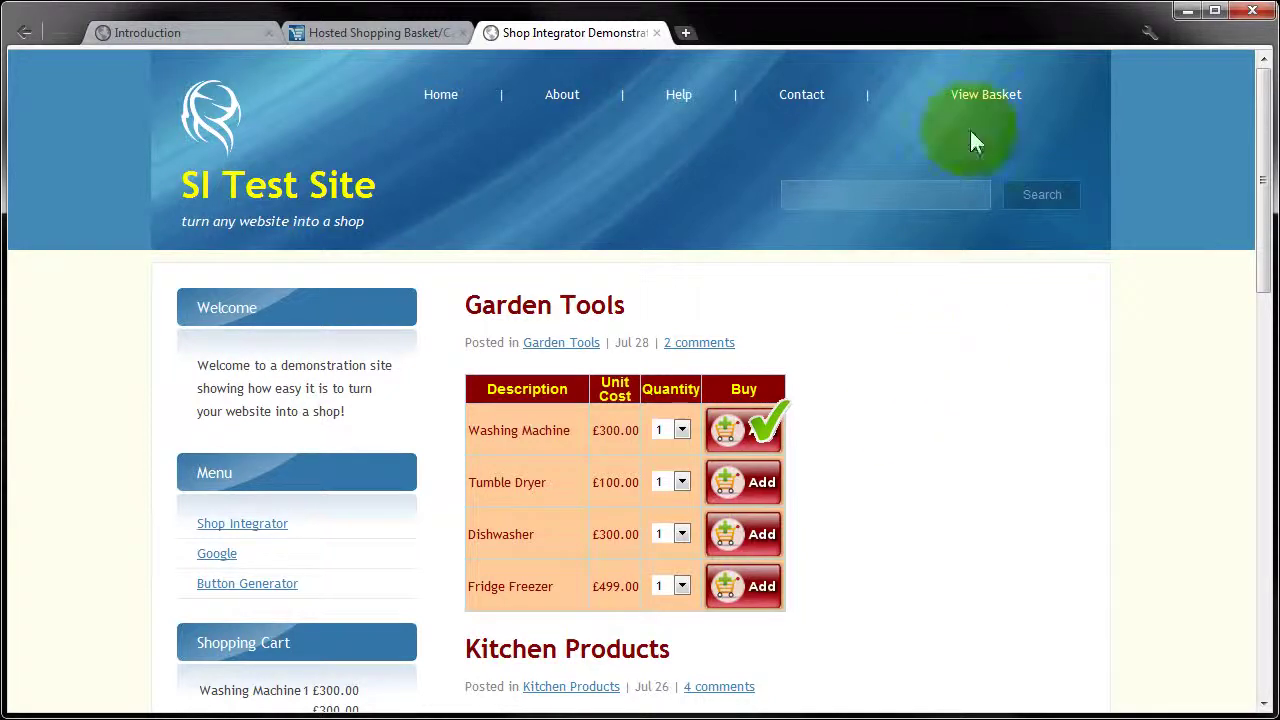
{"action": "left_click", "coordinate": [970, 96]}
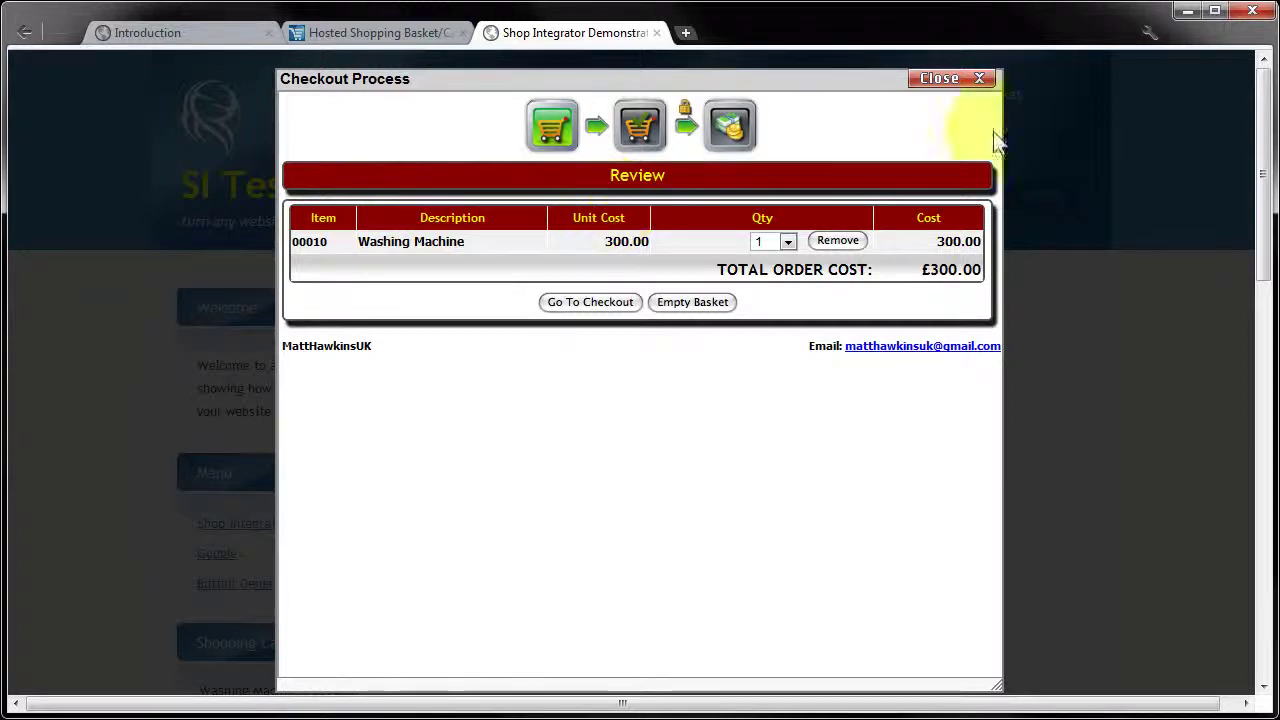
{"action": "left_click", "coordinate": [948, 86]}
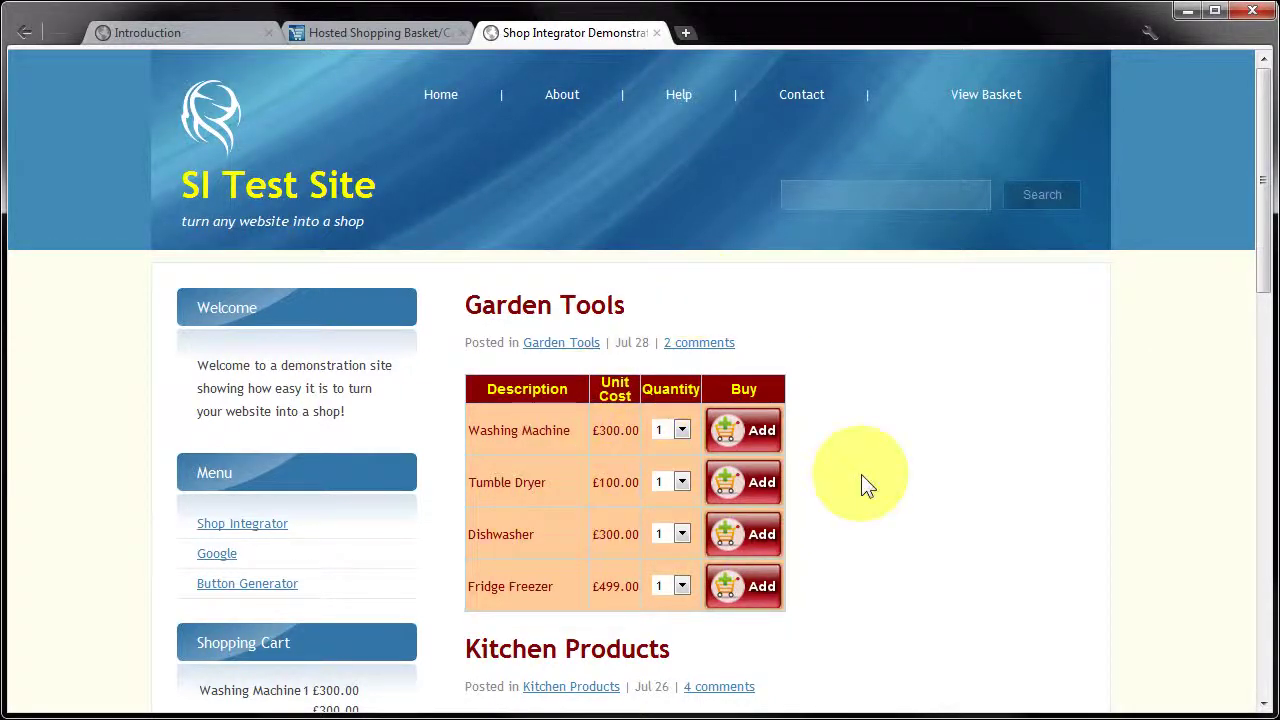
Switch to the hosted Shop Integrator site and log on to the shop admin with saved credentials
{"action": "mouse_move", "coordinate": [1264, 215]}
{"action": "left_mouse_down"}
{"action": "mouse_move", "coordinate": [1268, 280]}
{"action": "mouse_move", "coordinate": [1262, 200]}
{"action": "left_mouse_up"}
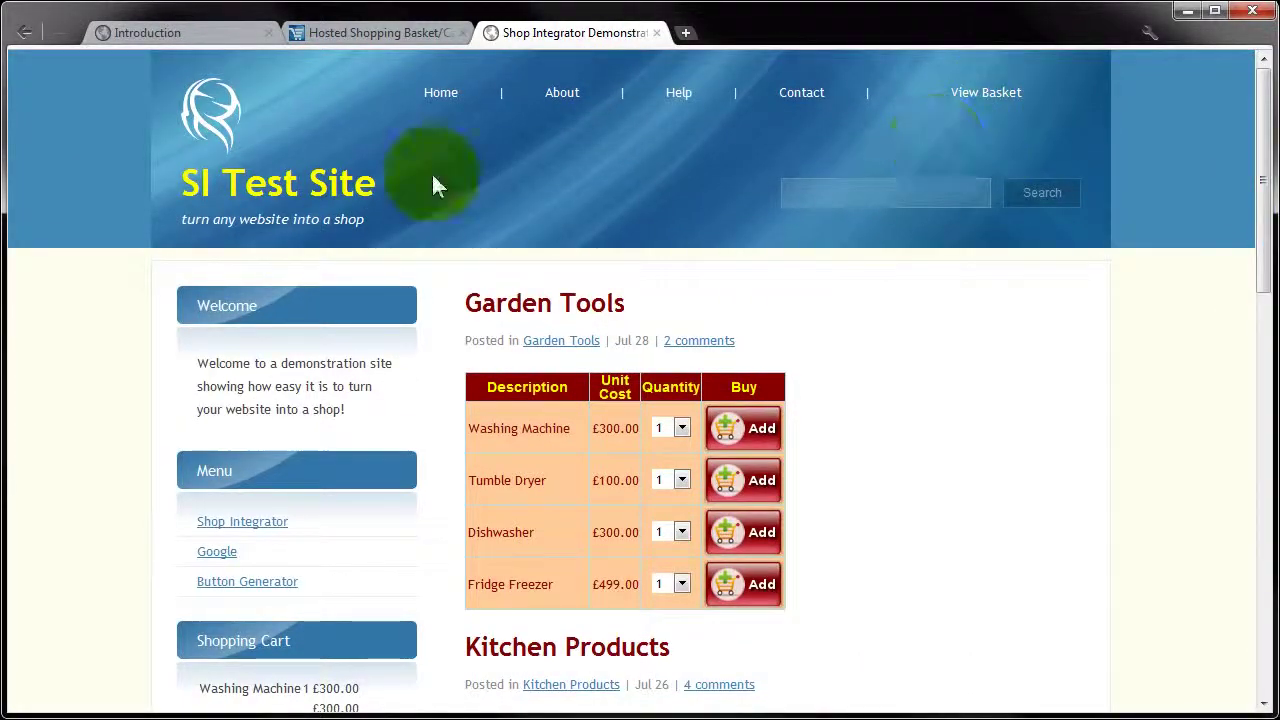
{"action": "left_click", "coordinate": [330, 32]}
{"action": "mouse_move", "coordinate": [400, 220]}
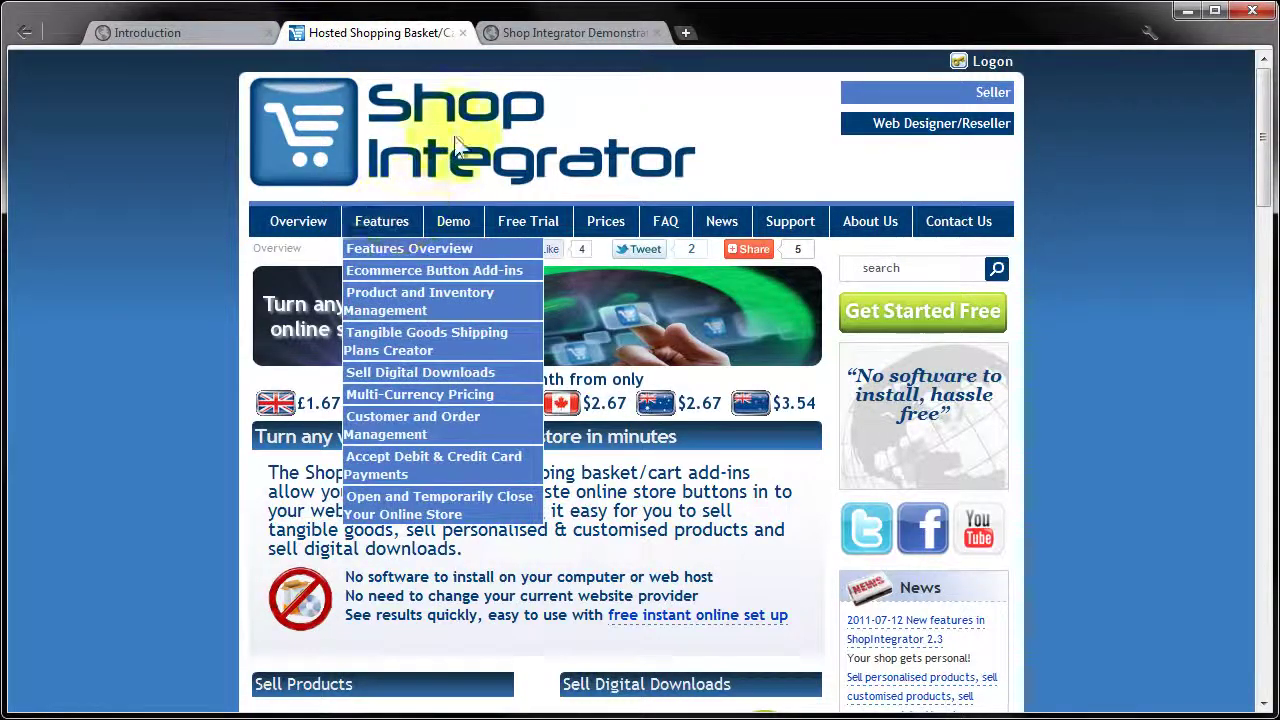
{"action": "left_click", "coordinate": [984, 62]}
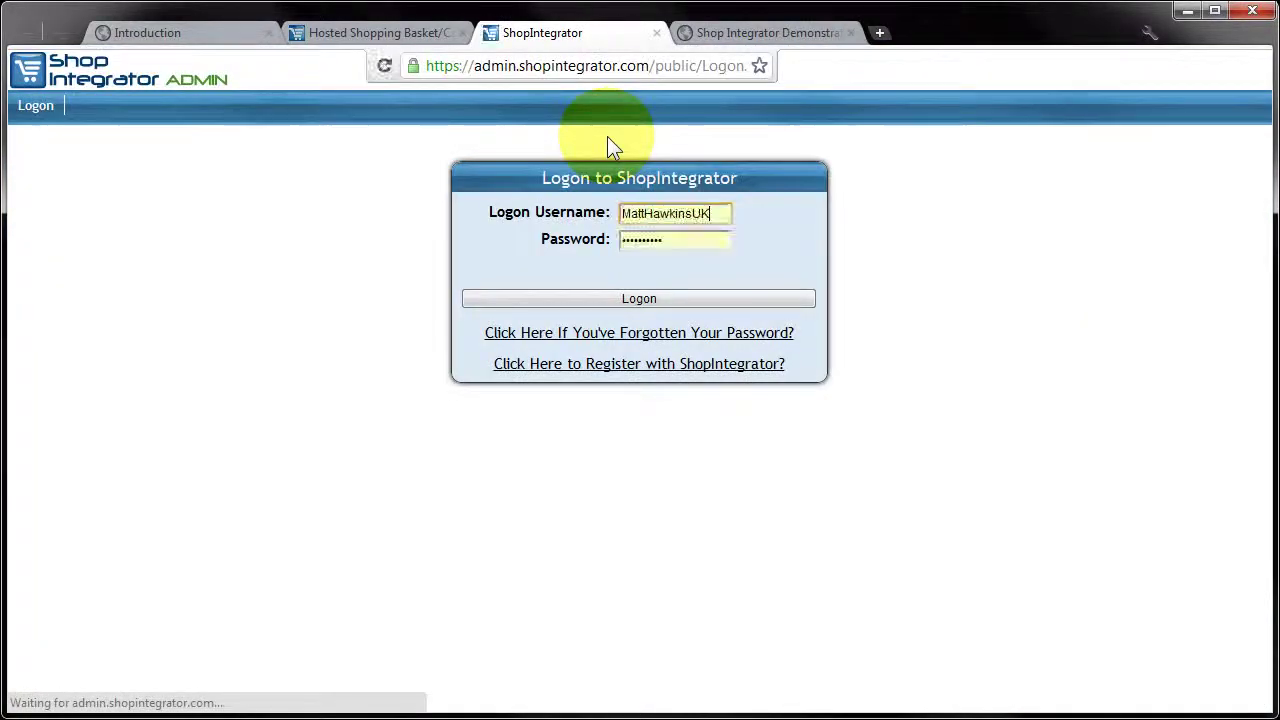
{"action": "left_click", "coordinate": [588, 299]}
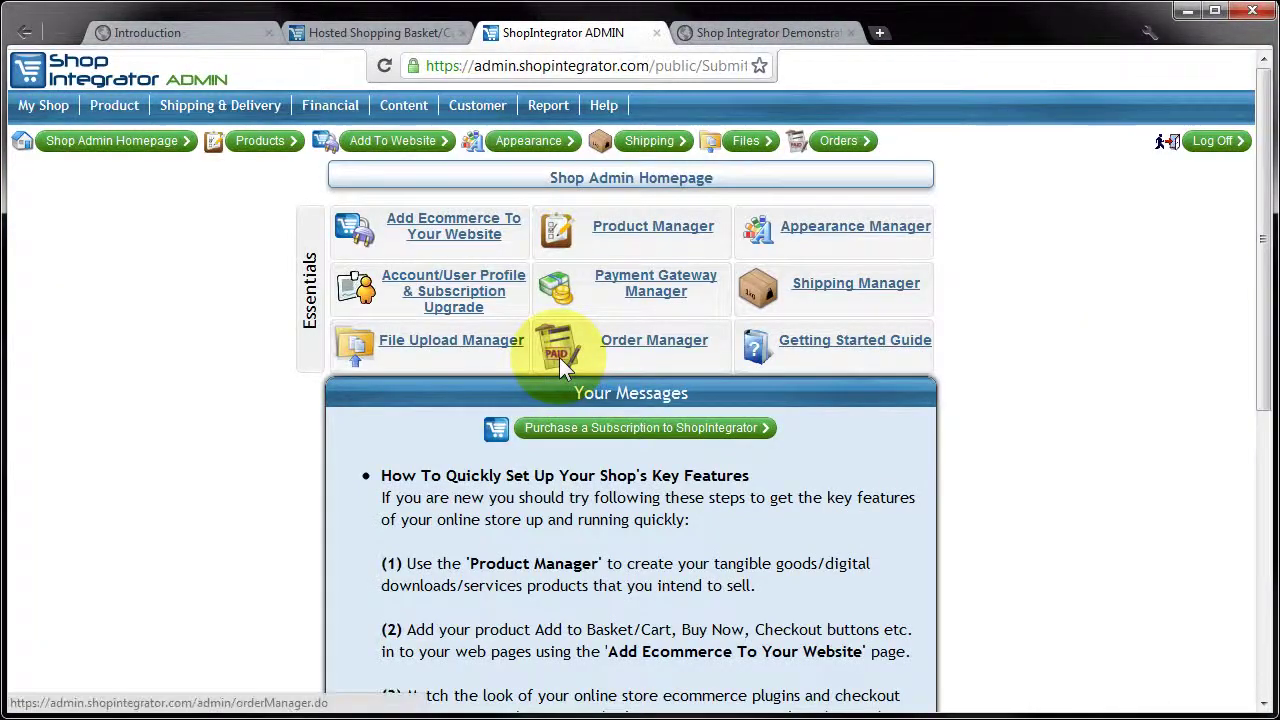
Open the Appearance Manager and scroll down to the shop colour settings
{"action": "left_click", "coordinate": [828, 228]}
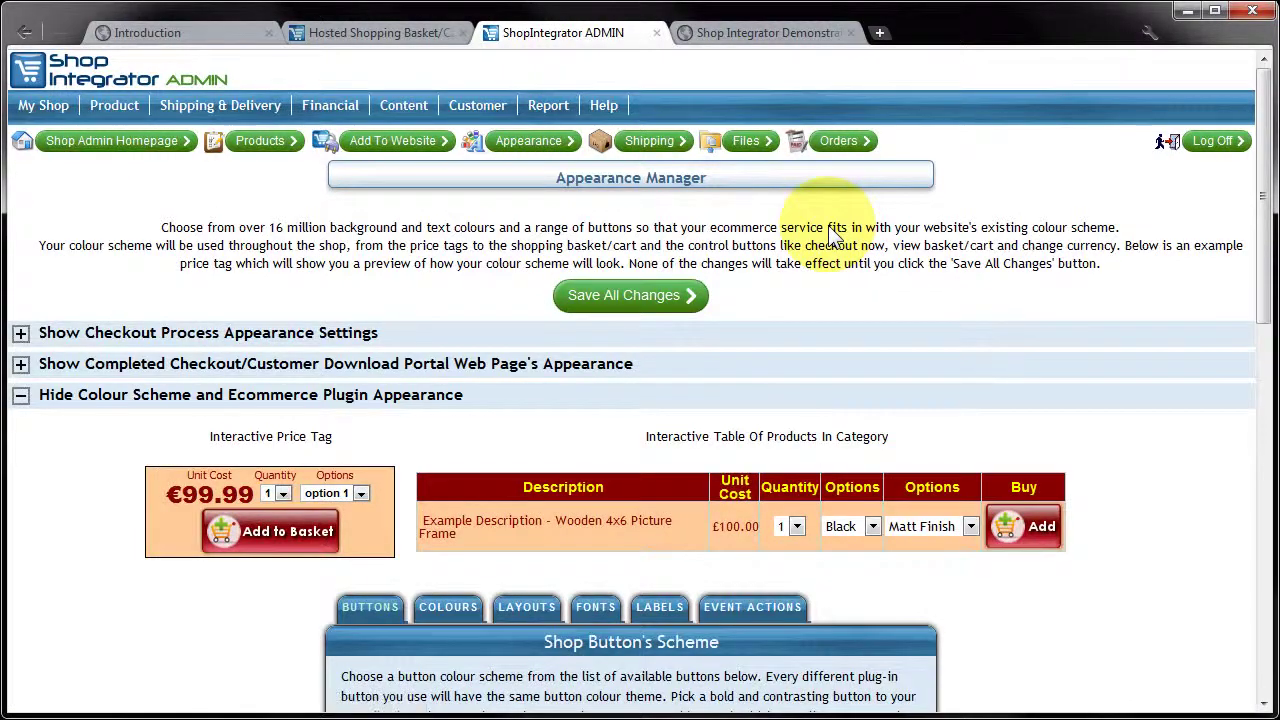
{"action": "scroll", "coordinate": [835, 235], "scroll_direction": "down", "scroll_amount": 1}
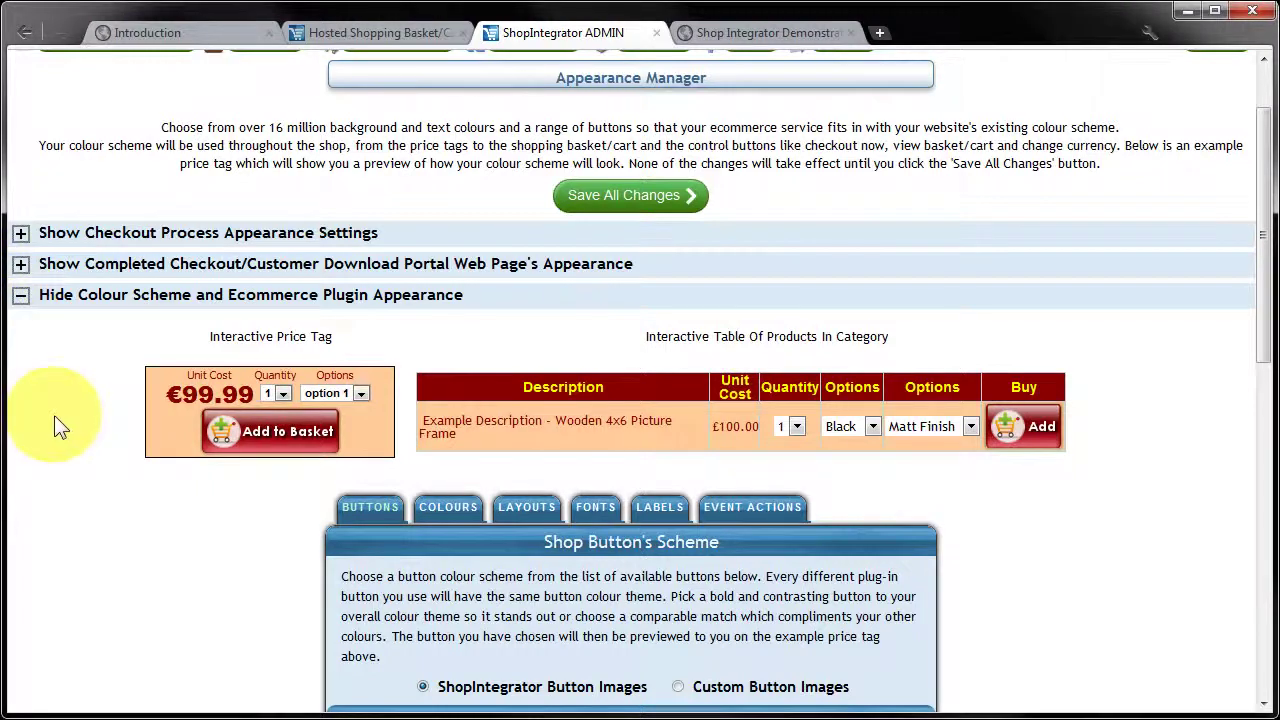
{"action": "scroll", "coordinate": [484, 388], "scroll_direction": "down", "scroll_amount": 1}
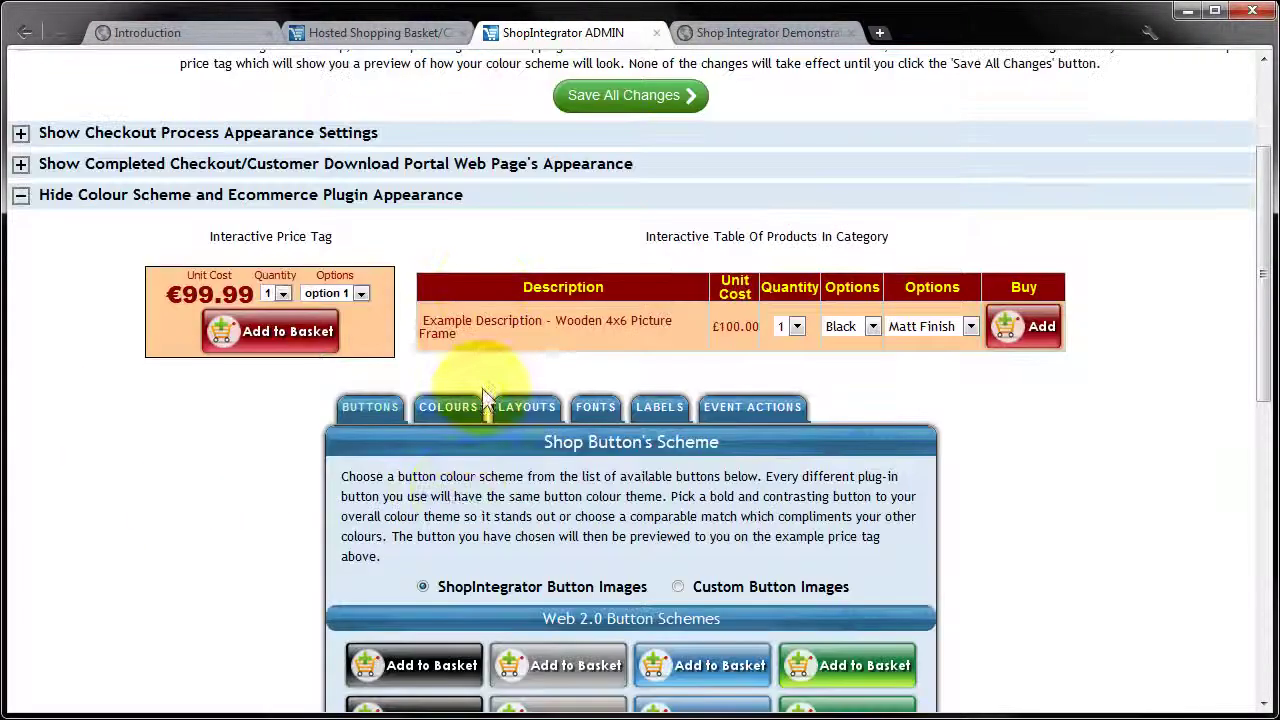
Make the Colour Theme orange FF9900 with black 000000 Text on Colour Theme
{"action": "left_click", "coordinate": [442, 405]}
{"action": "scroll", "coordinate": [420, 520], "scroll_direction": "down", "scroll_amount": 1}
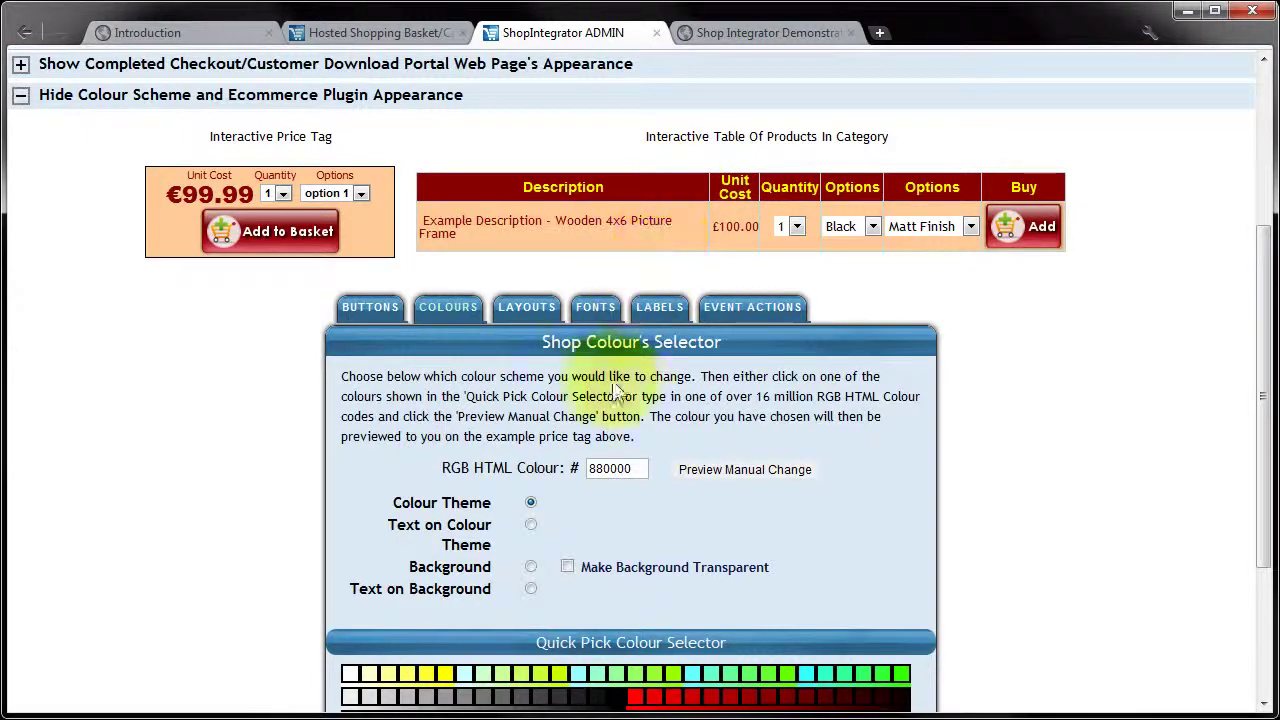
{"action": "scroll", "coordinate": [620, 380], "scroll_direction": "down", "scroll_amount": 1}
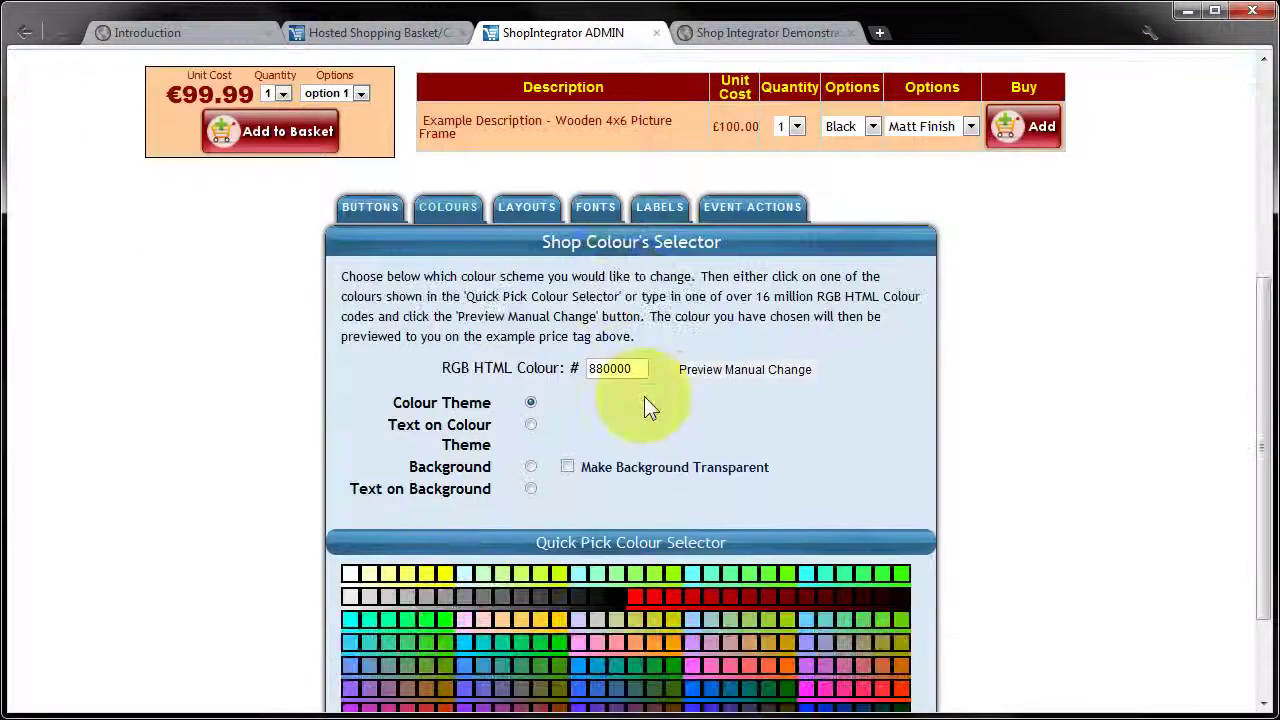
{"action": "left_click", "coordinate": [673, 643]}
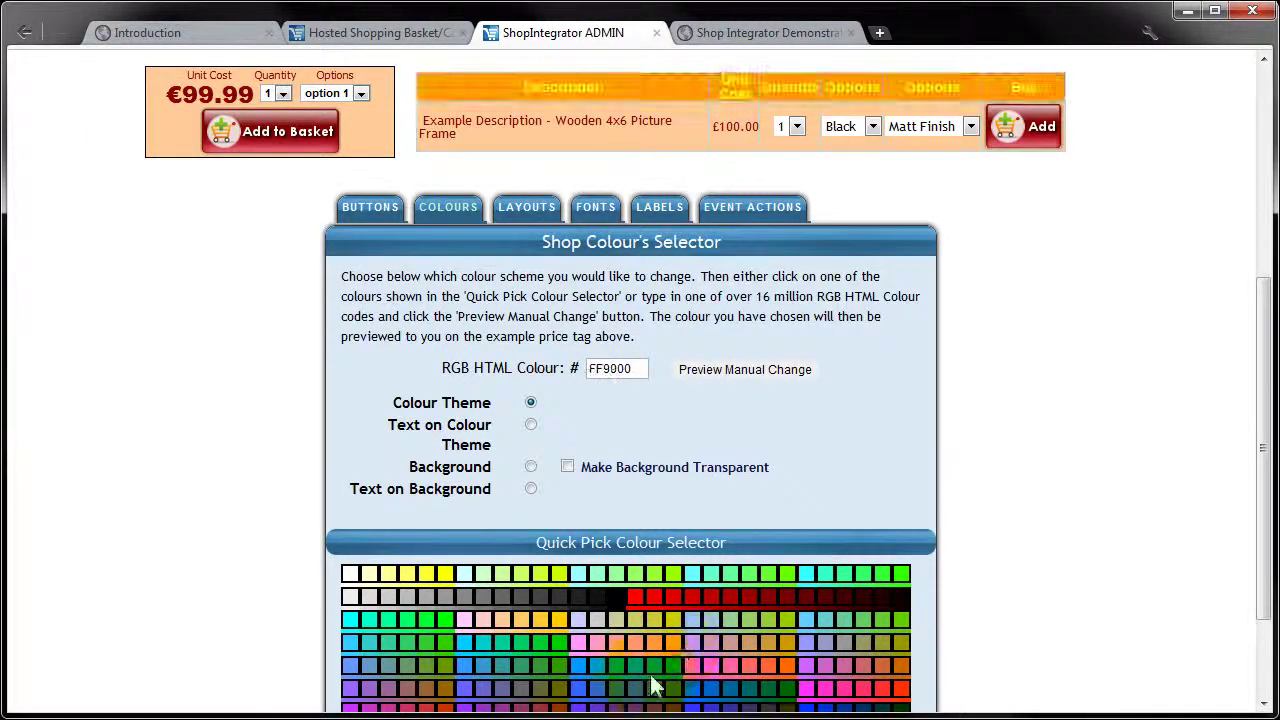
{"action": "left_click", "coordinate": [530, 424]}
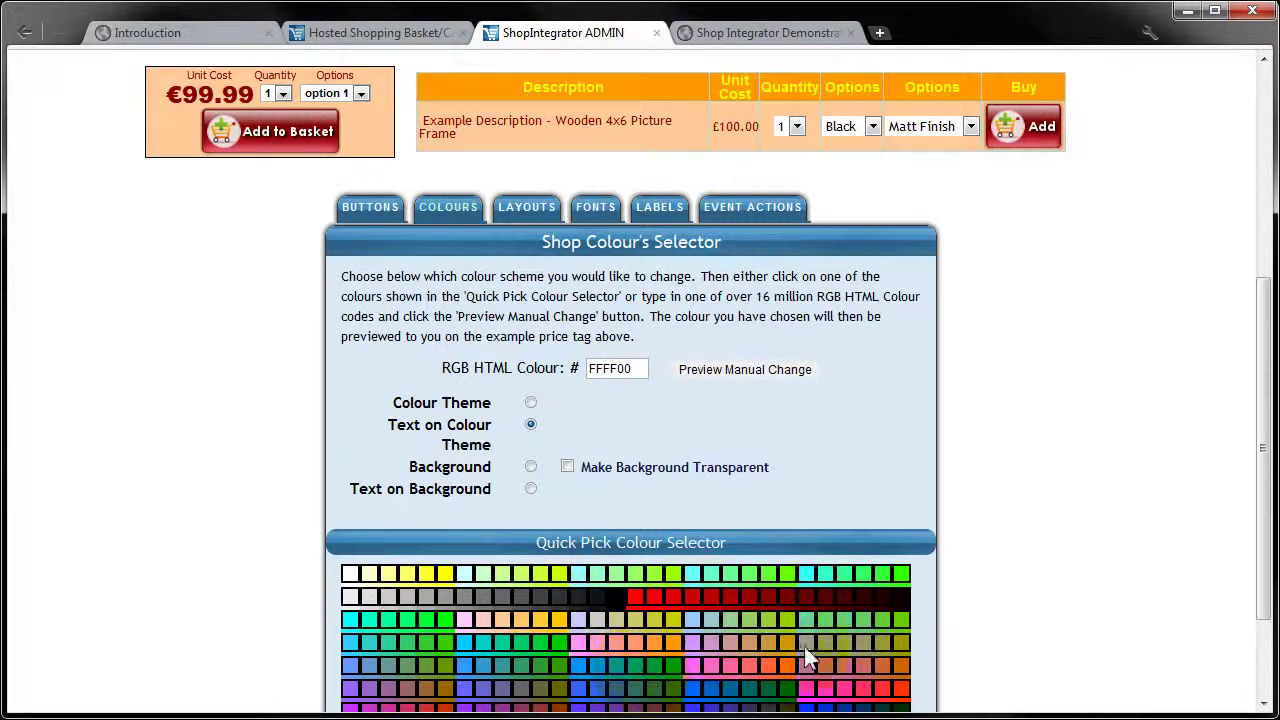
{"action": "left_click", "coordinate": [613, 596]}
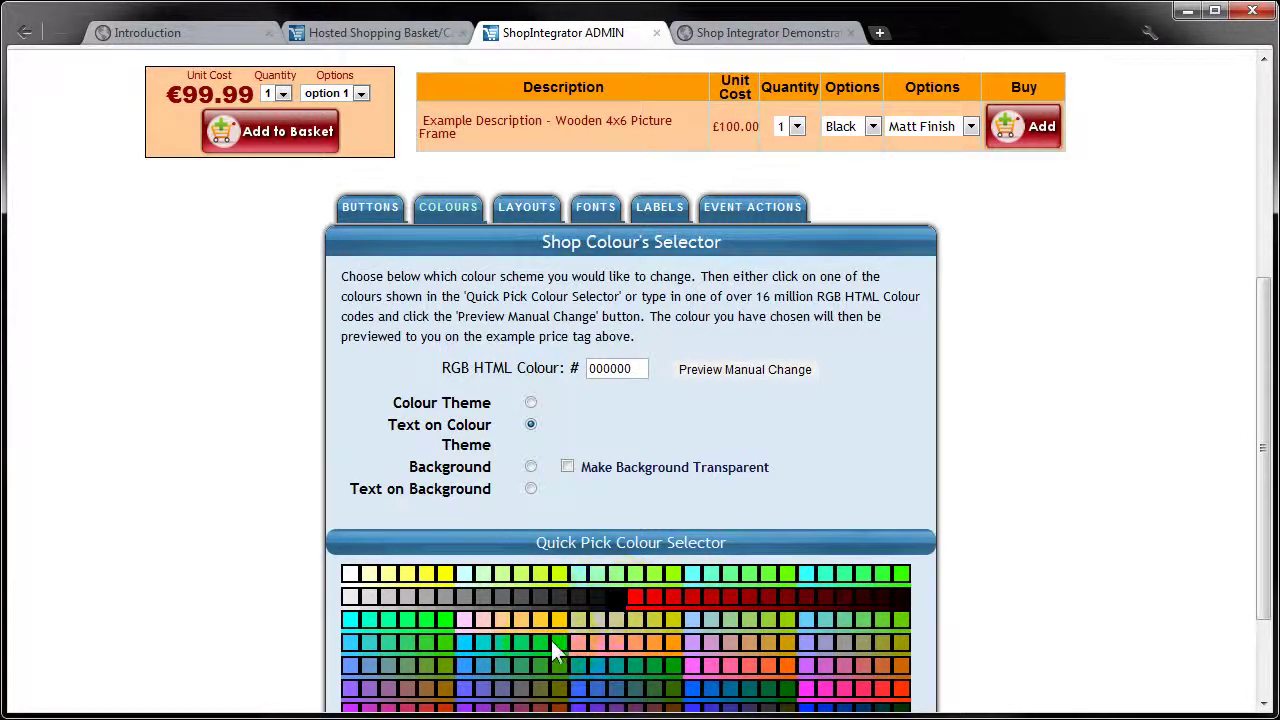
{"action": "left_click", "coordinate": [530, 466]}
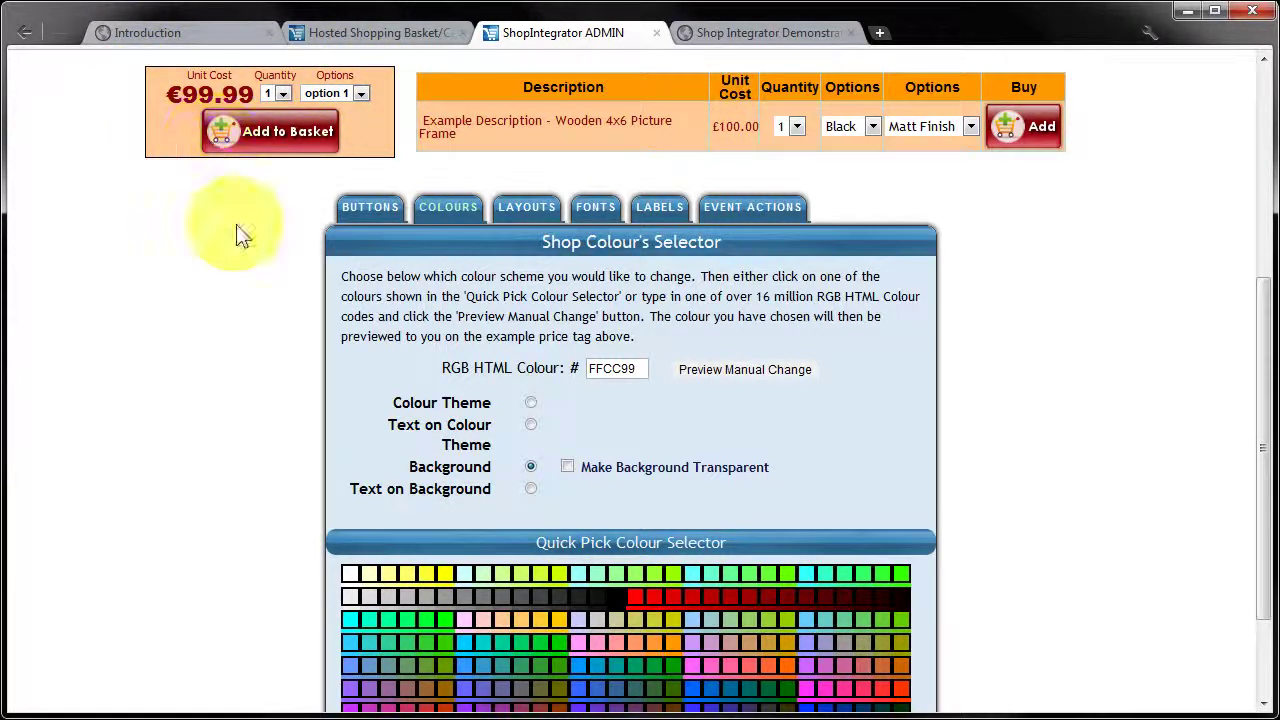
Try yellow swatches and settle on a pale yellow FFFFCC background
{"action": "left_click", "coordinate": [386, 574]}
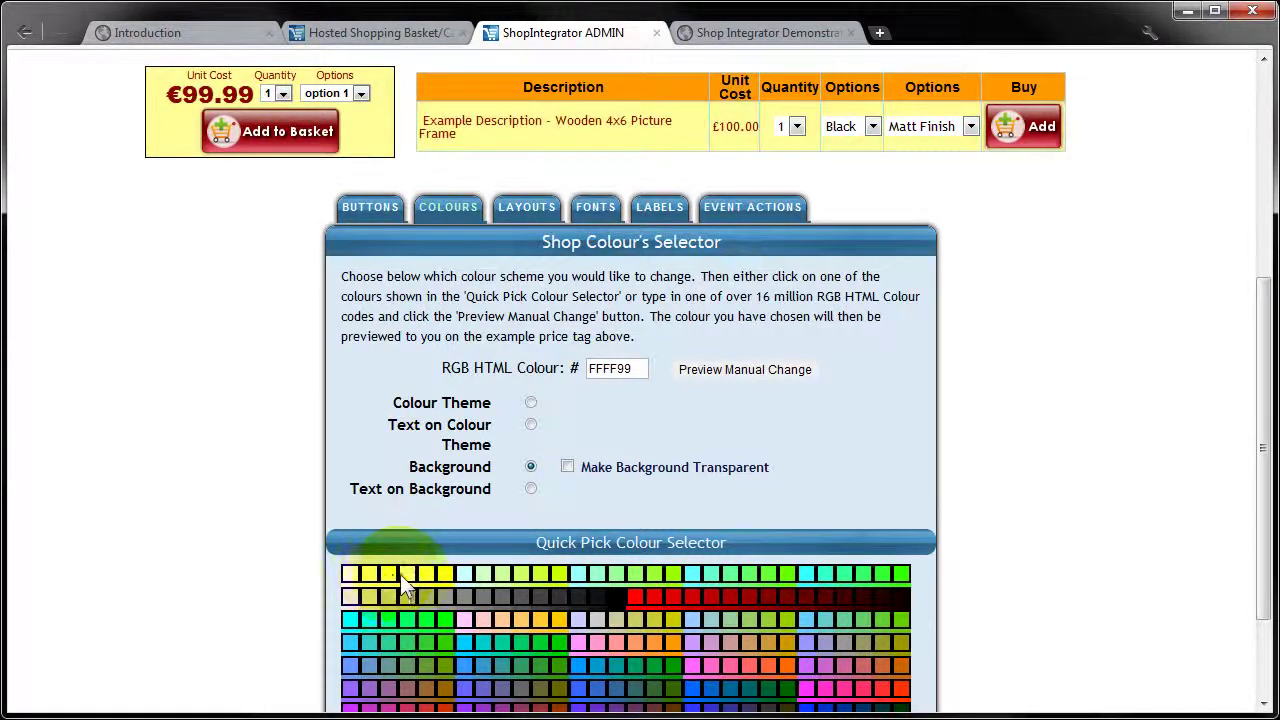
{"action": "left_click", "coordinate": [406, 574]}
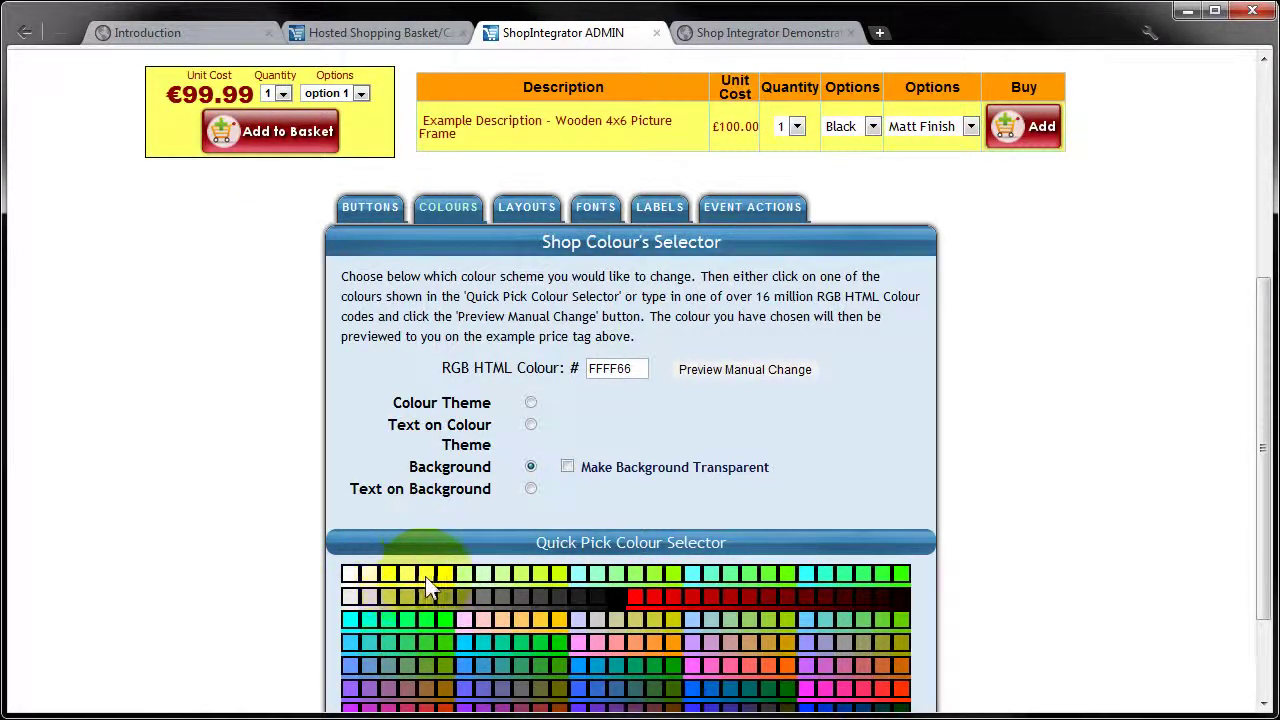
{"action": "left_click", "coordinate": [369, 574]}
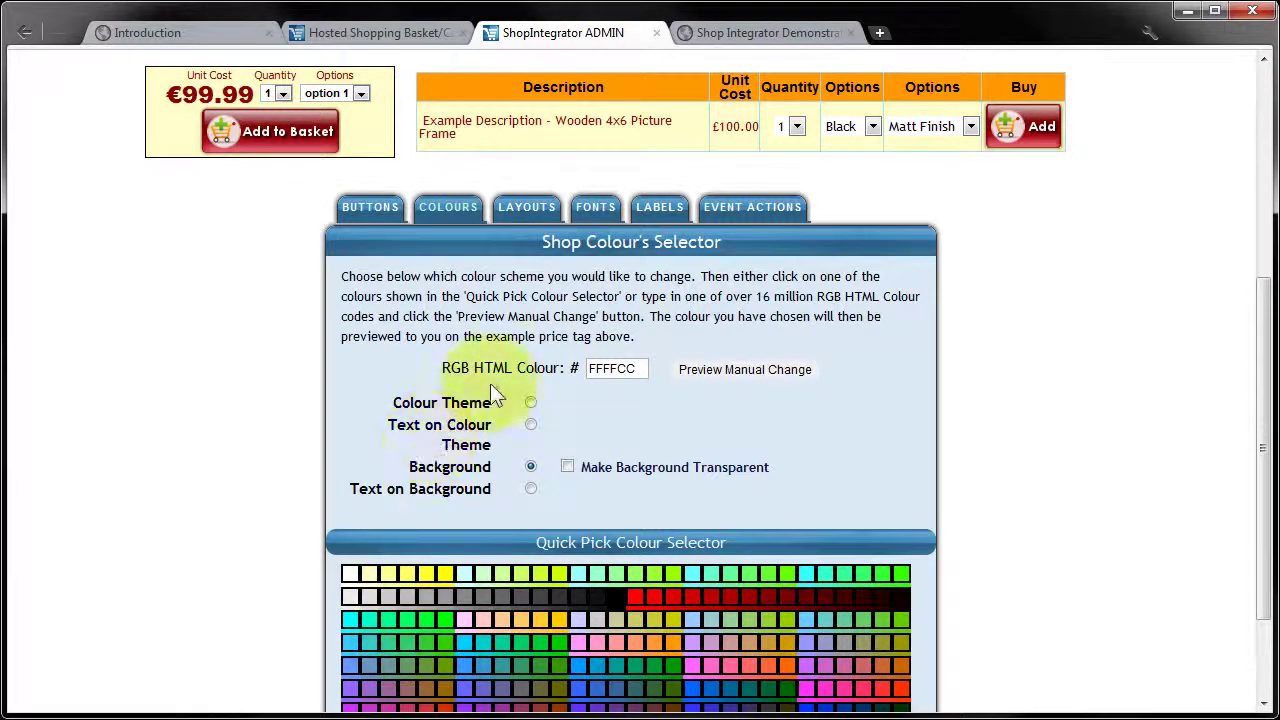
Try orange and red swatches for Text on Background, settling on dark red 660000
{"action": "left_click", "coordinate": [530, 489]}
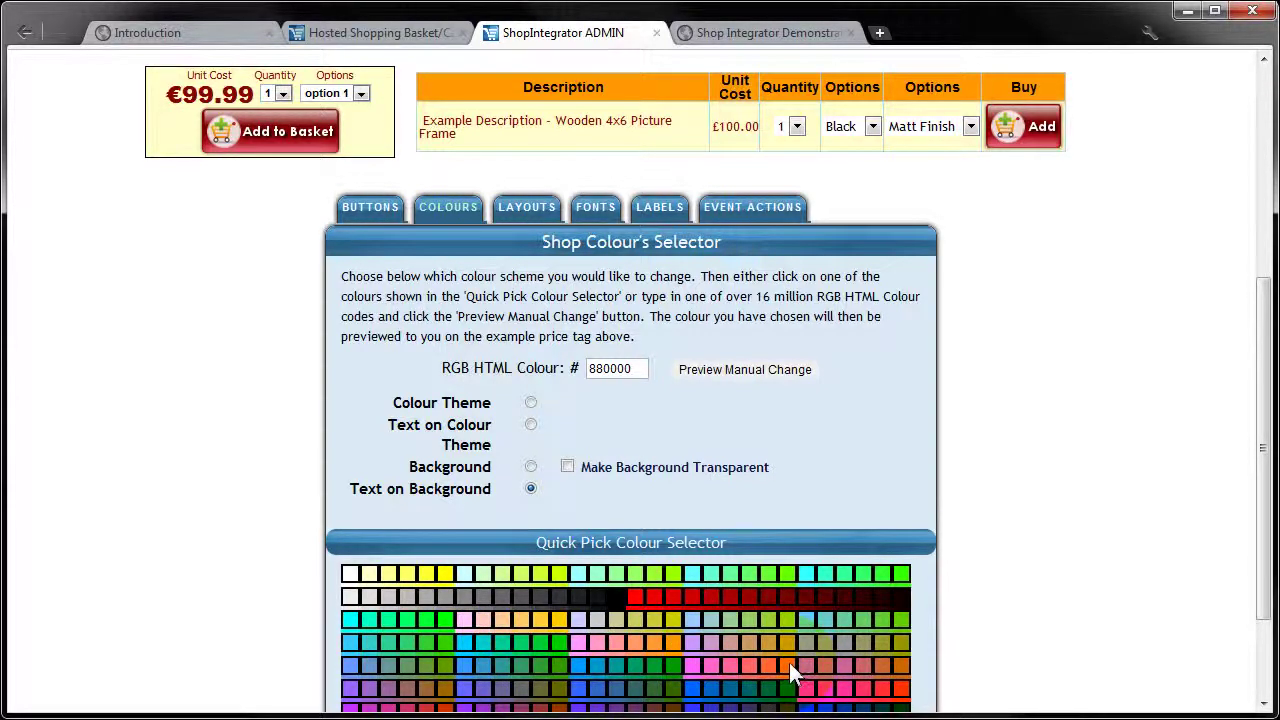
{"action": "left_click", "coordinate": [896, 668]}
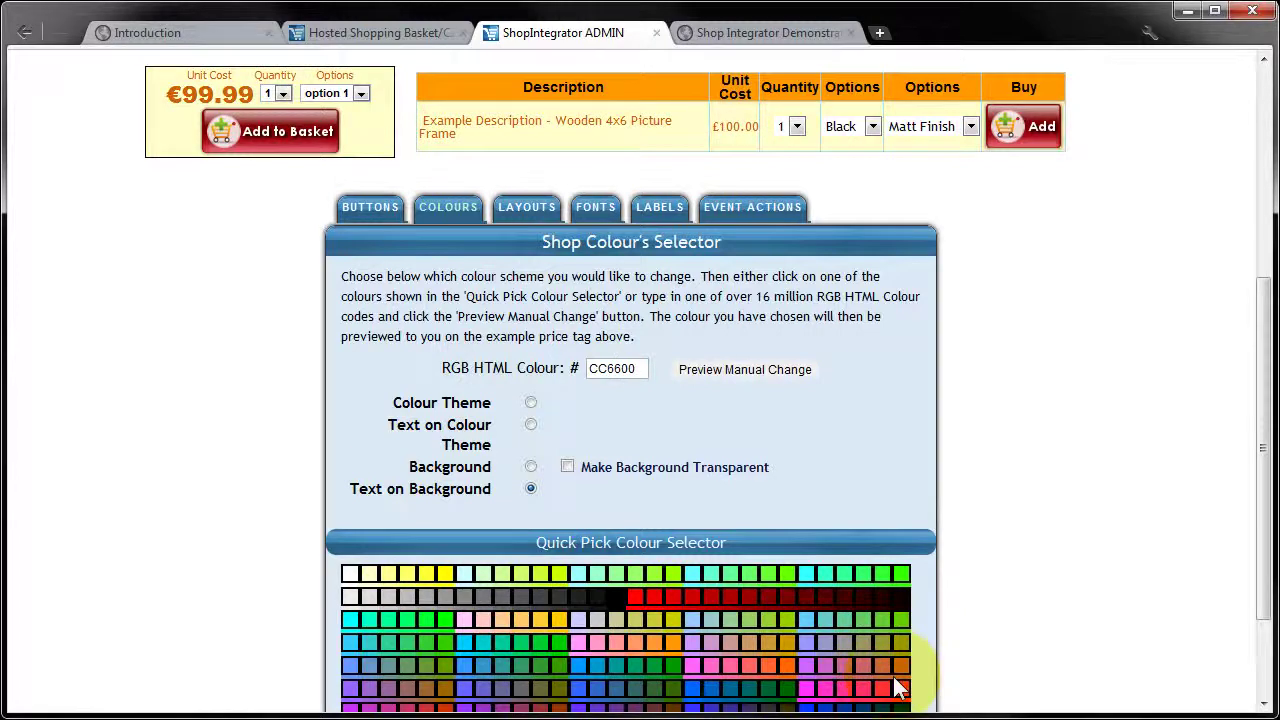
{"action": "left_click", "coordinate": [786, 665]}
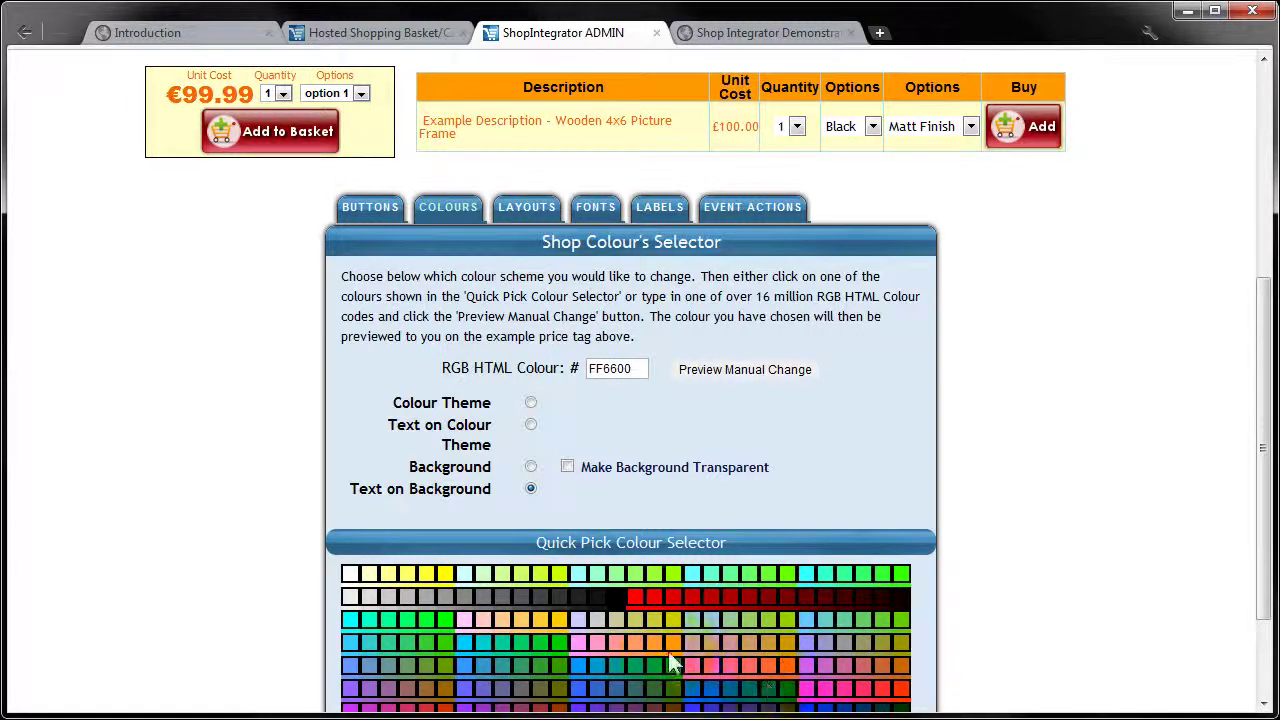
{"action": "left_click", "coordinate": [786, 600]}
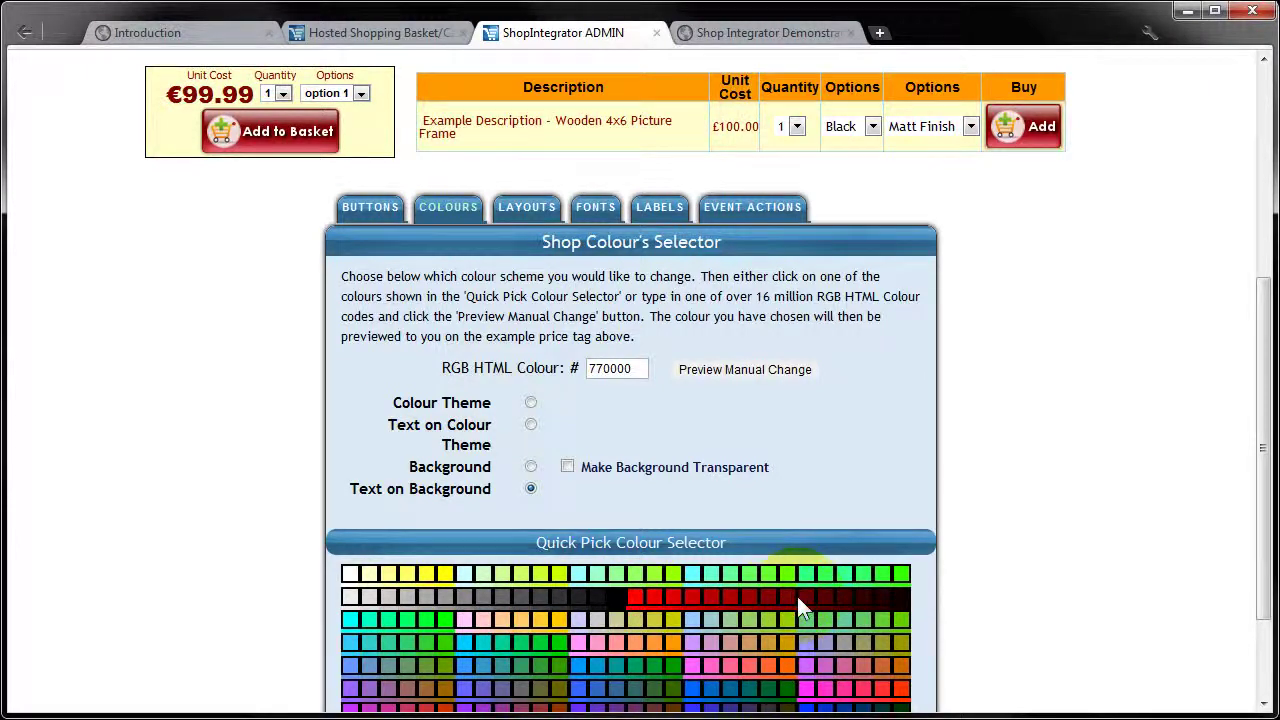
{"action": "left_click", "coordinate": [806, 598]}
{"action": "left_click", "coordinate": [757, 485]}
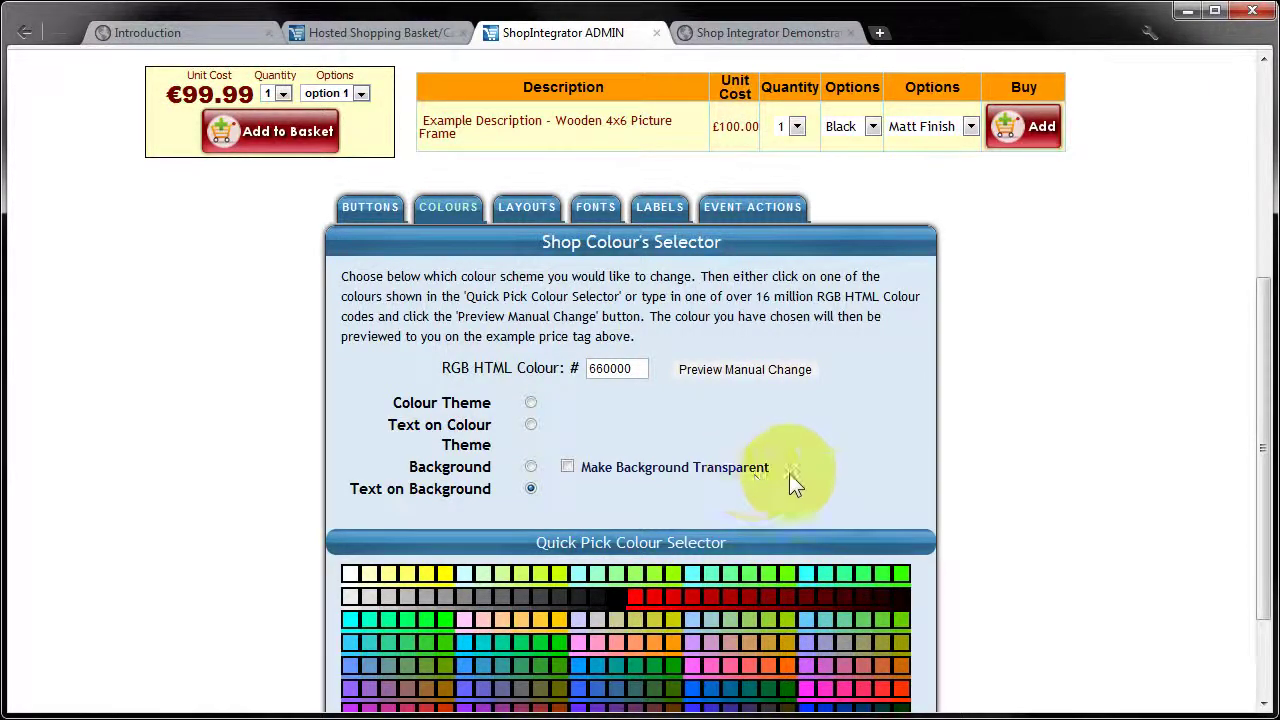
Save the colour changes with Save All Changes
{"action": "scroll", "coordinate": [872, 481], "scroll_direction": "up", "scroll_amount": 1}
{"action": "scroll", "coordinate": [872, 481], "scroll_direction": "up", "scroll_amount": 1}
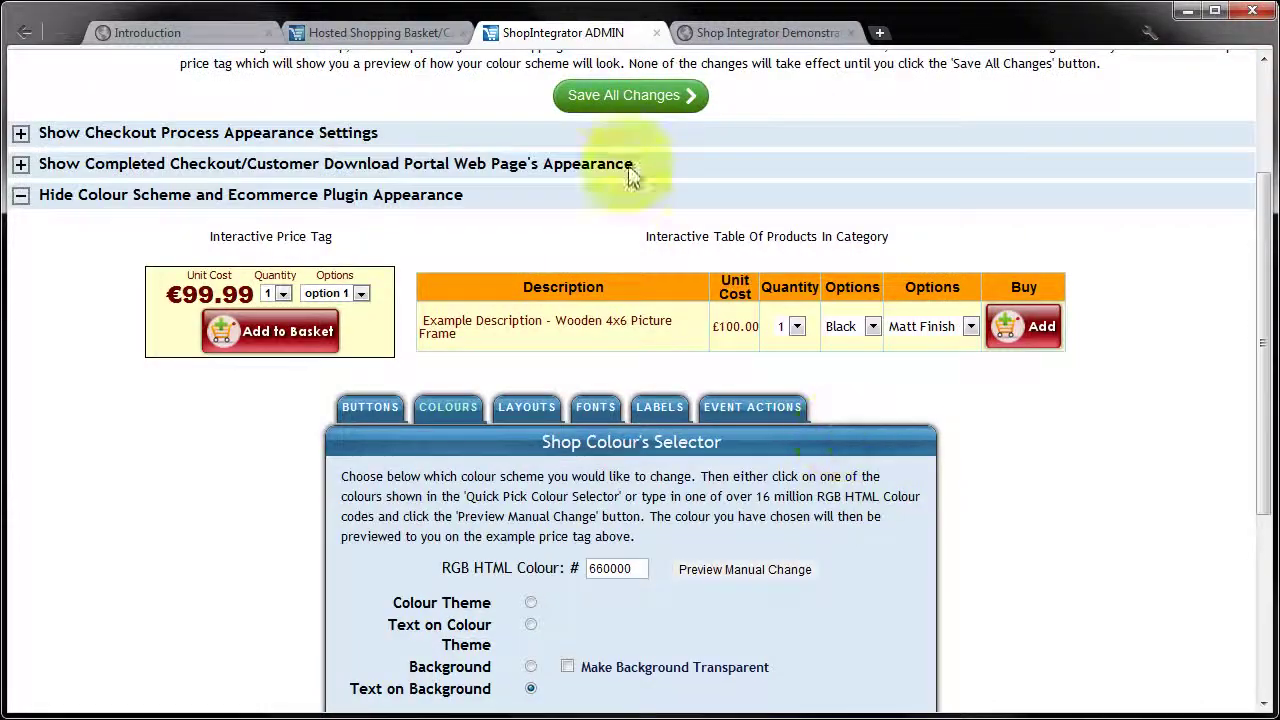
{"action": "left_click", "coordinate": [620, 94]}
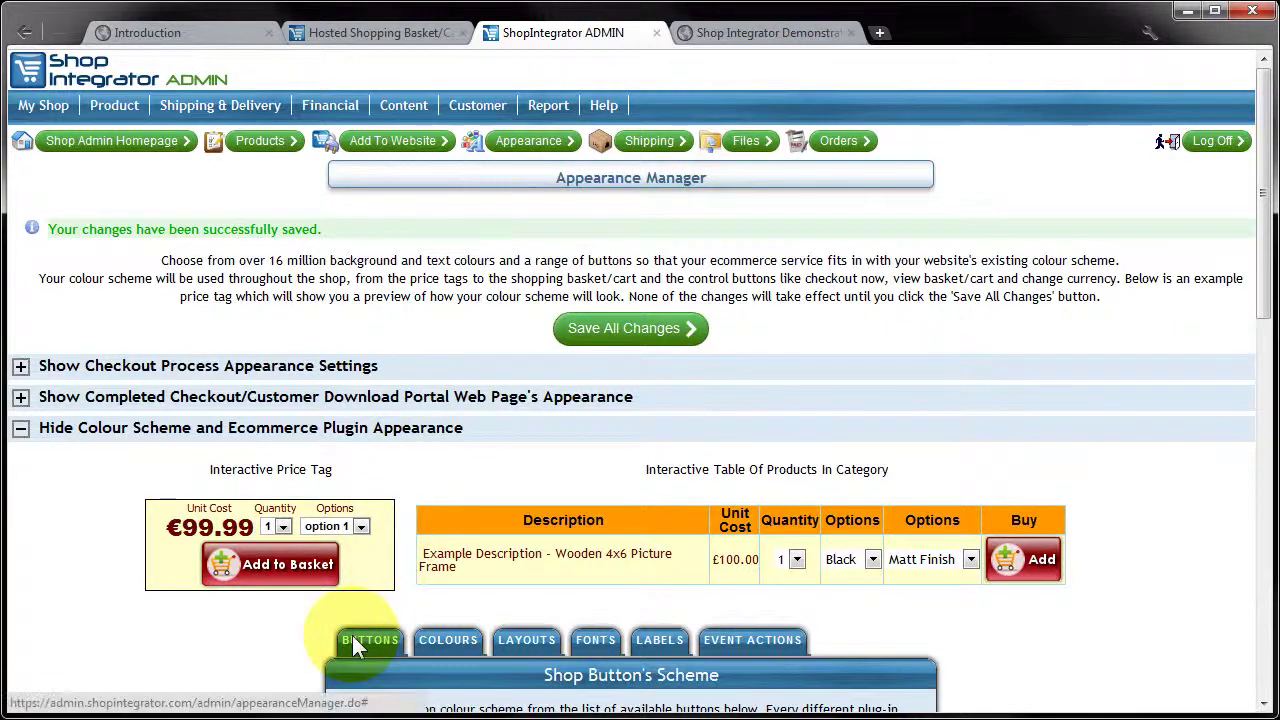
Select the orange Web 2.0 button scheme and save all changes again
{"action": "scroll", "coordinate": [354, 635], "scroll_direction": "down", "scroll_amount": 3}
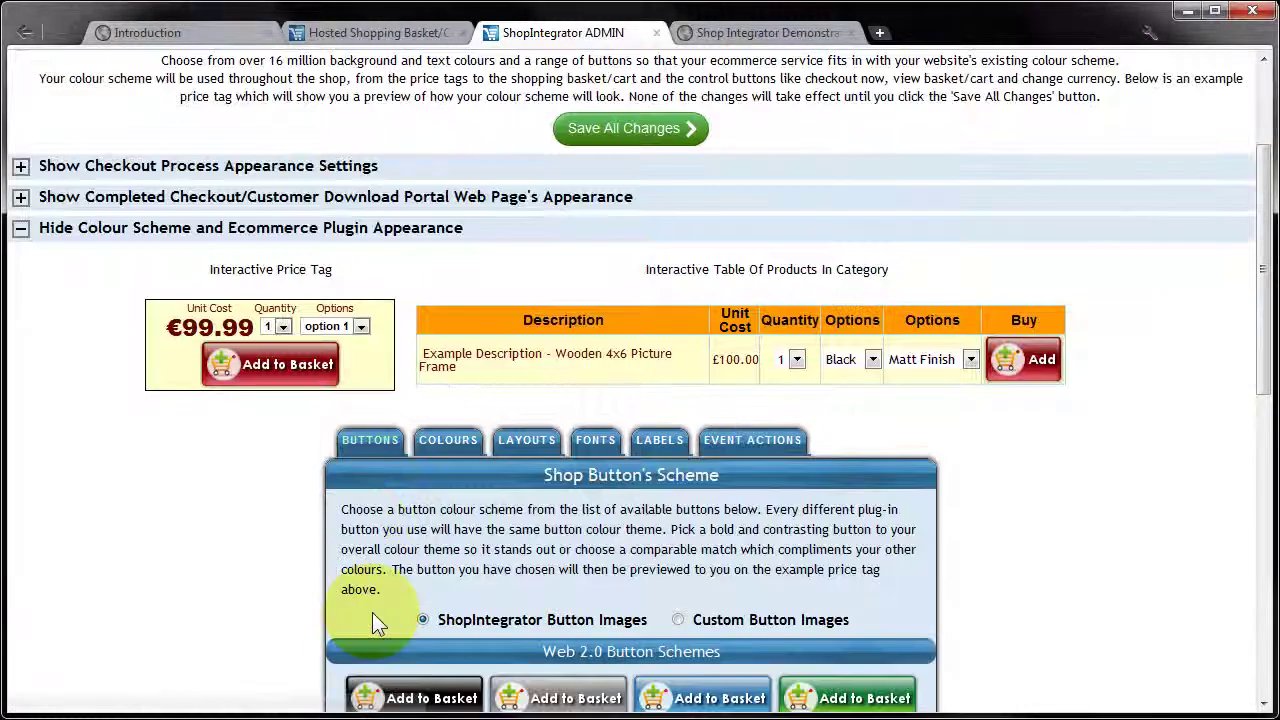
{"action": "scroll", "coordinate": [408, 415], "scroll_direction": "down", "scroll_amount": 2}
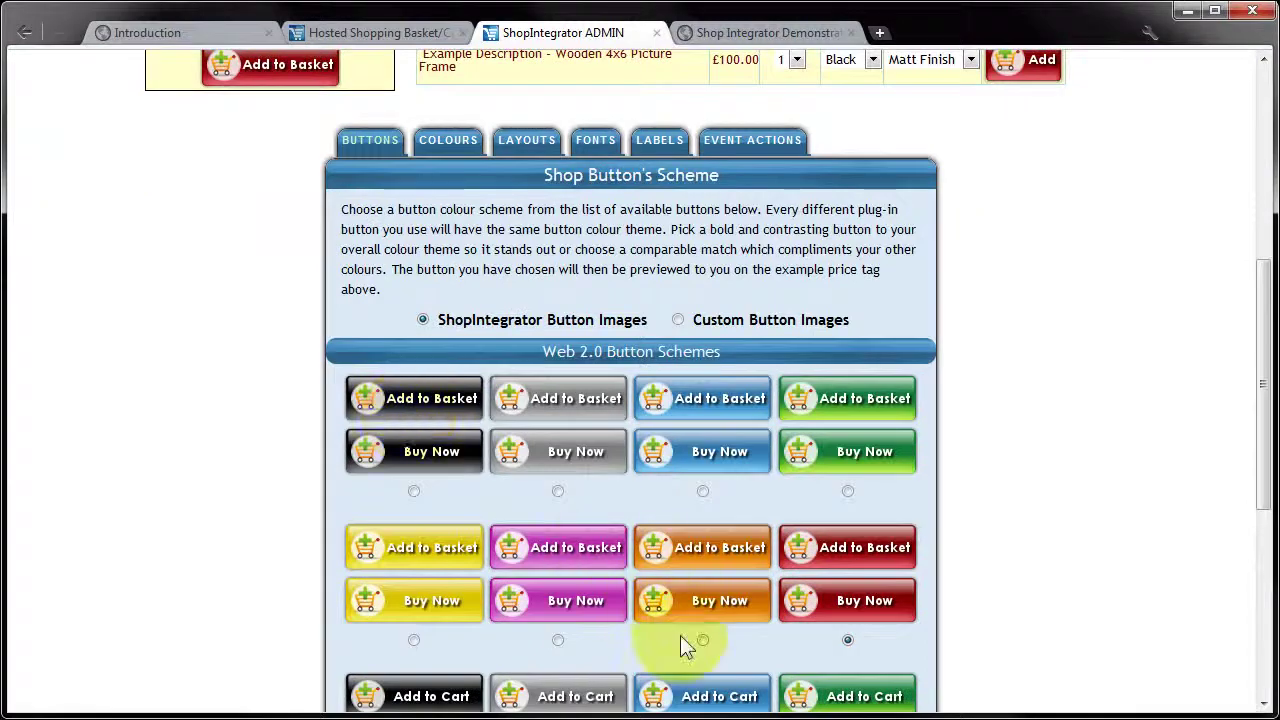
{"action": "left_click", "coordinate": [702, 641]}
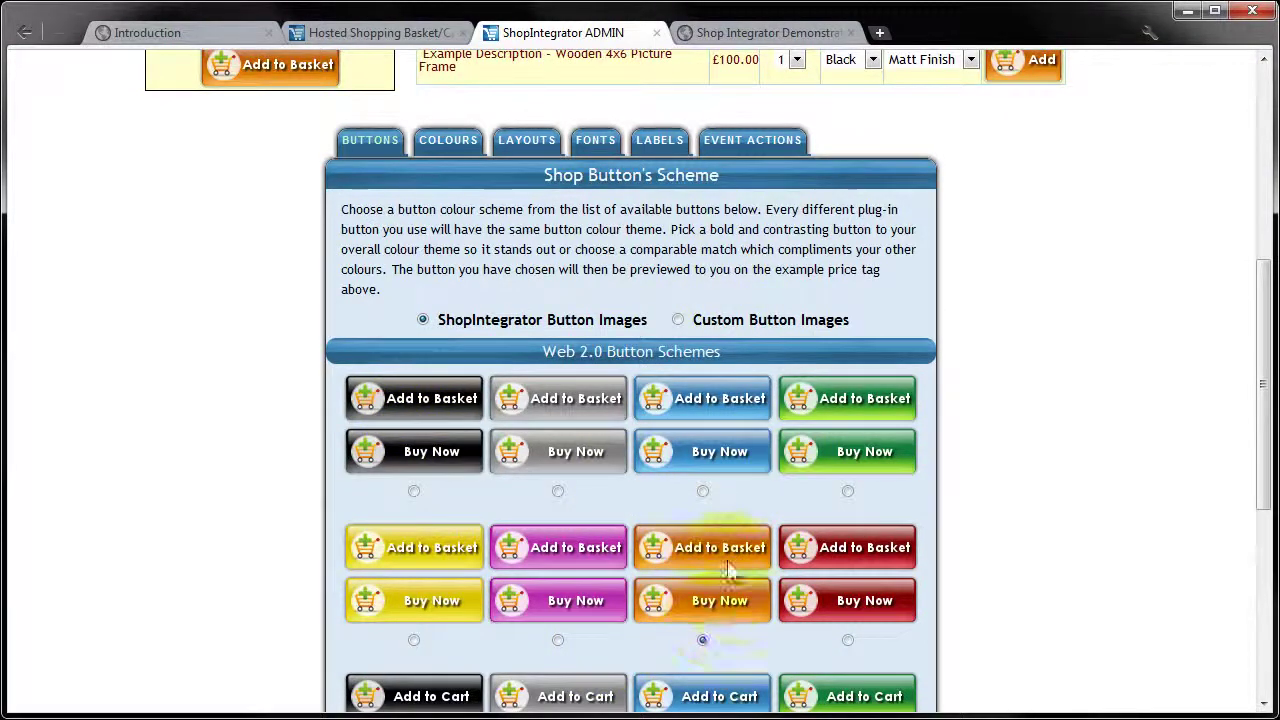
{"action": "scroll", "coordinate": [736, 488], "scroll_direction": "up", "scroll_amount": 2}
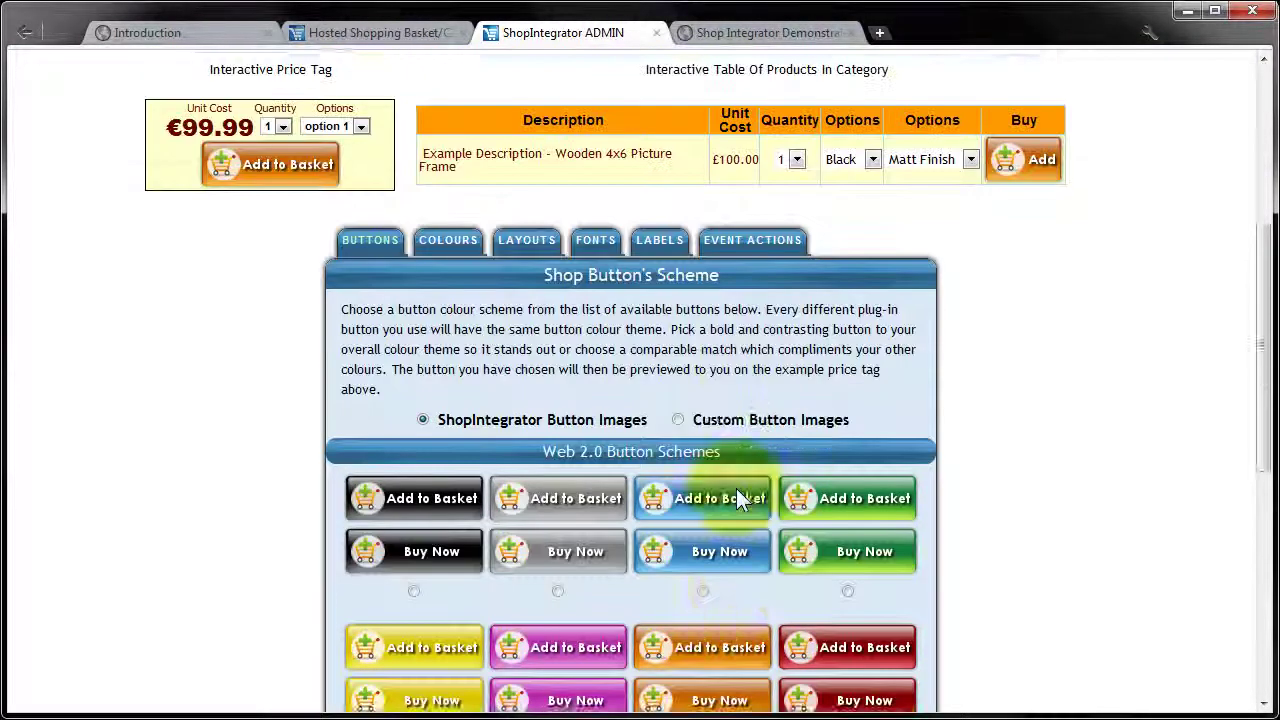
{"action": "scroll", "coordinate": [675, 252], "scroll_direction": "up", "scroll_amount": 3}
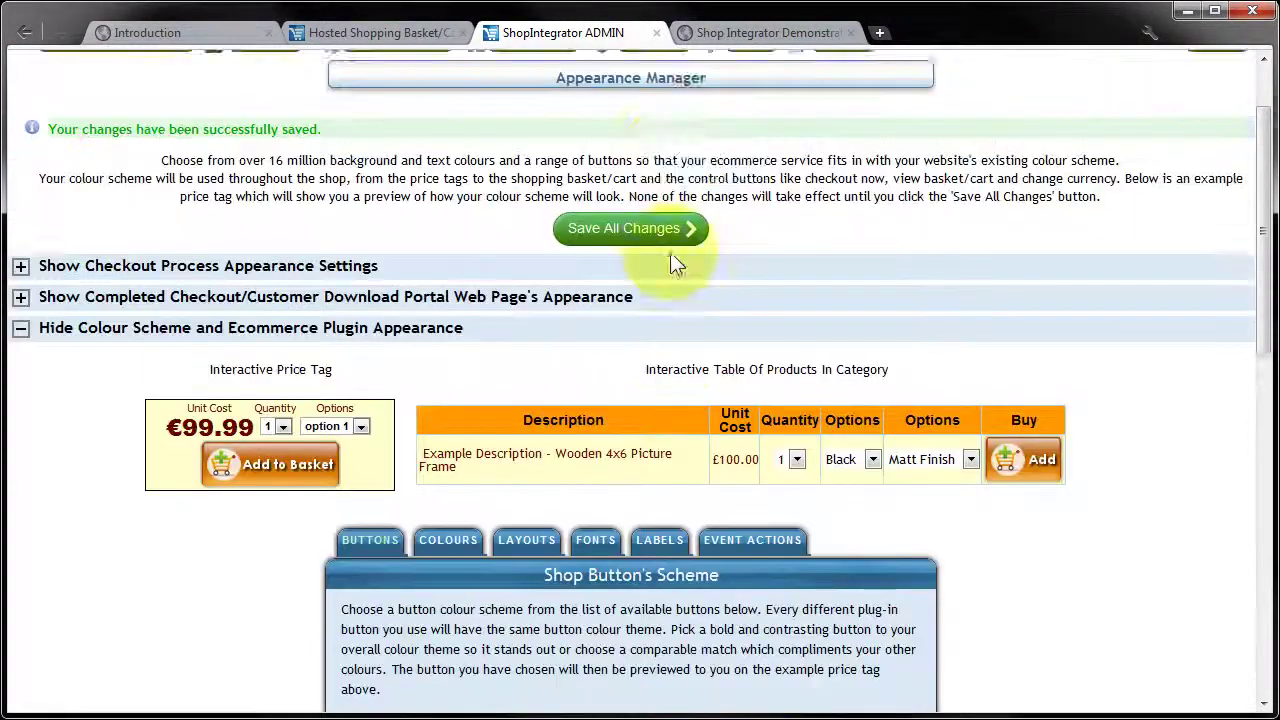
{"action": "left_click", "coordinate": [623, 328]}
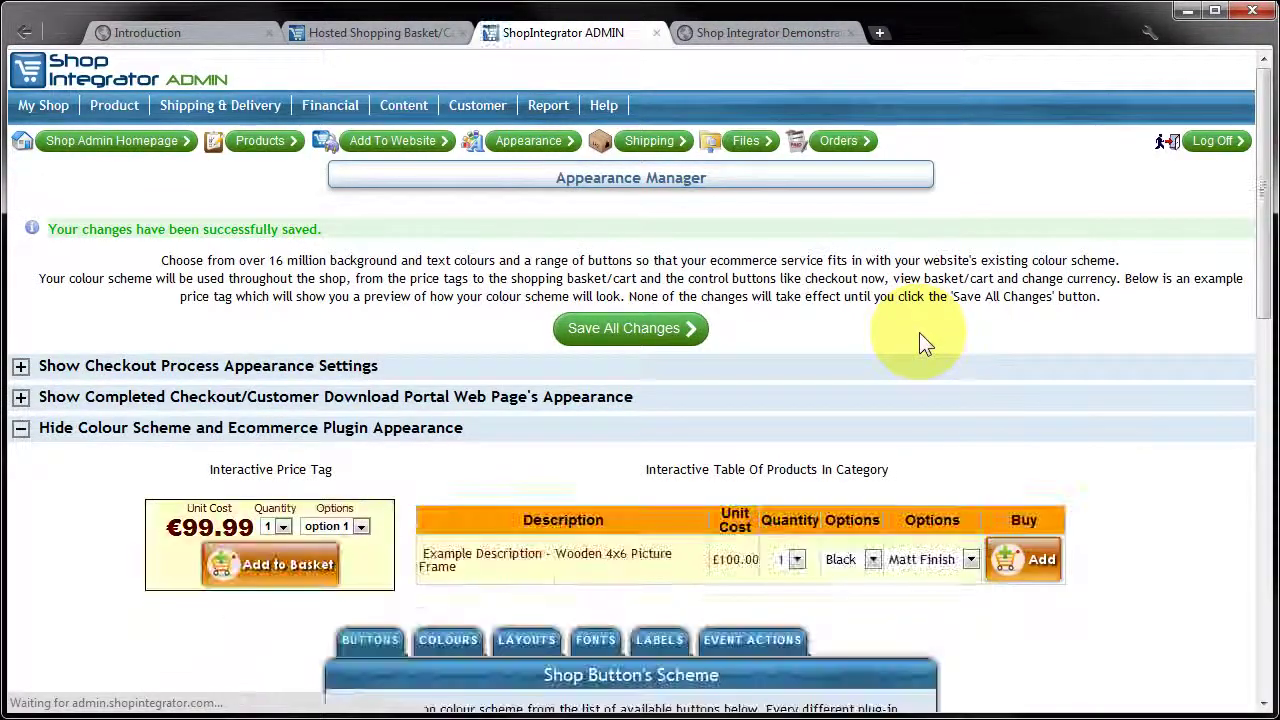
Open the demo shop's basket checkout popup, inspect the orange Review screen, and close it
{"action": "left_click", "coordinate": [735, 32]}
{"action": "left_click", "coordinate": [966, 93]}
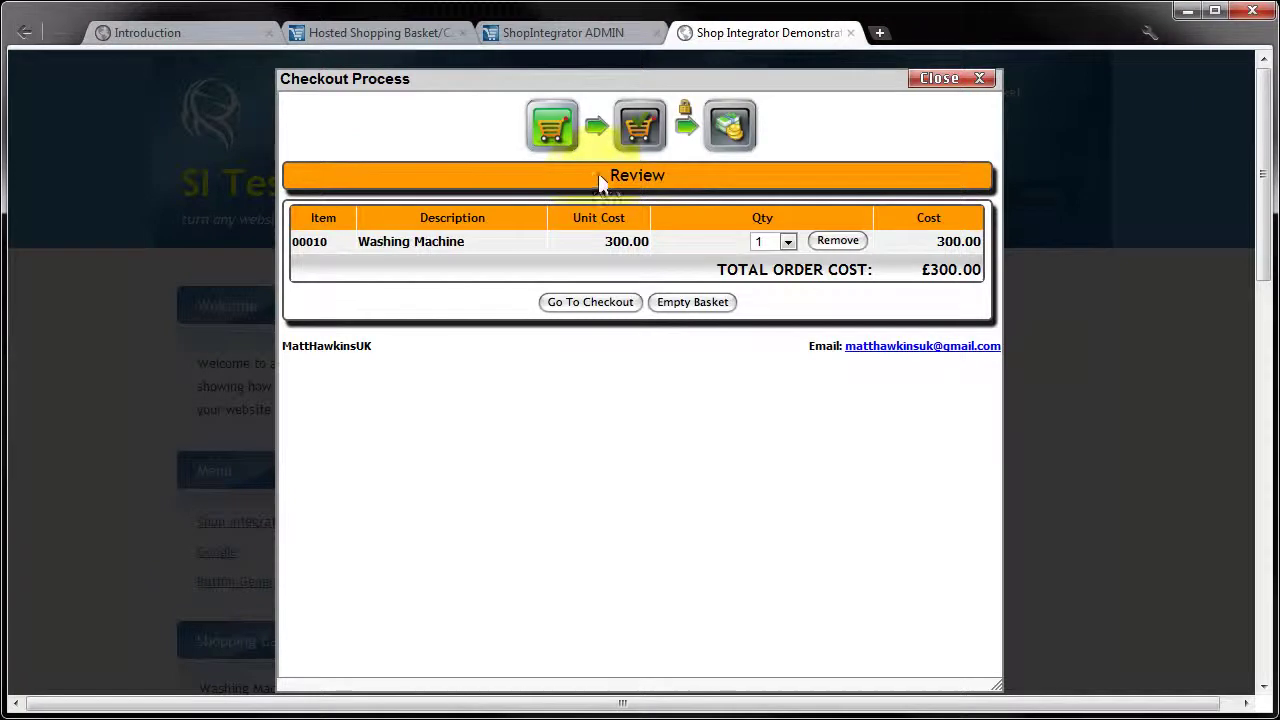
{"action": "left_click_drag", "start_coordinate": [600, 186], "coordinate": [672, 185]}
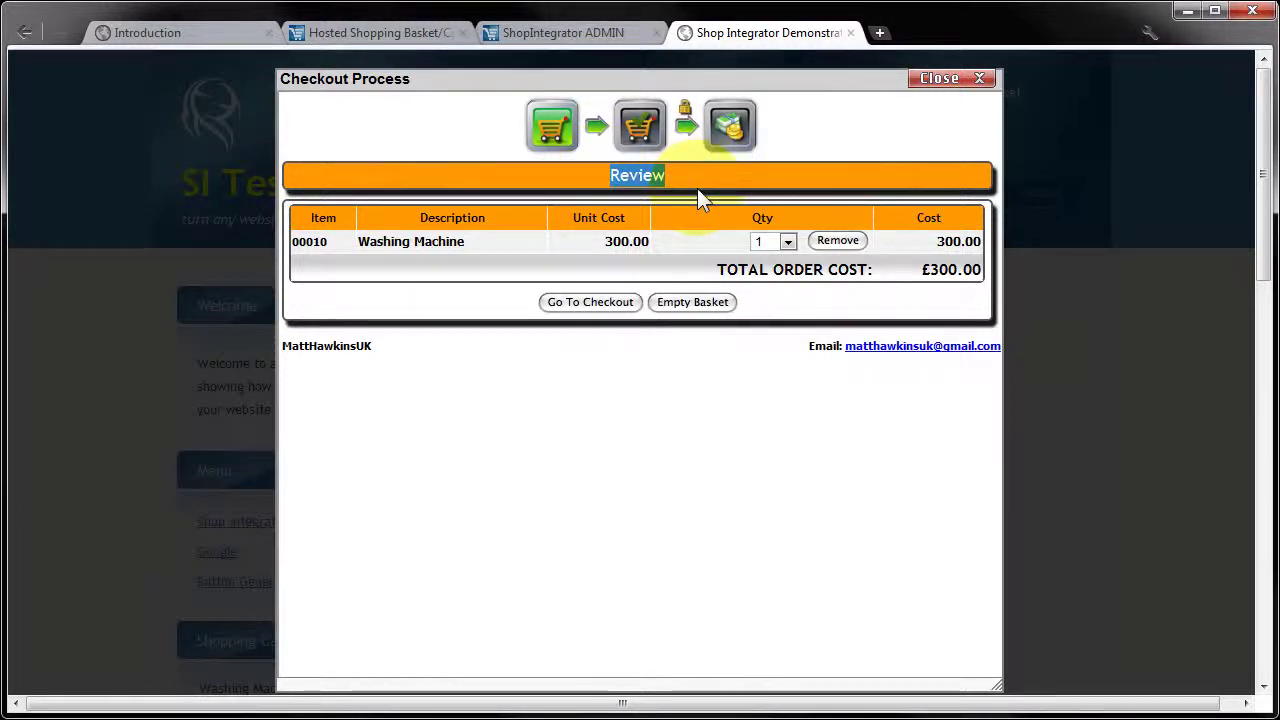
{"action": "left_click", "coordinate": [938, 78]}
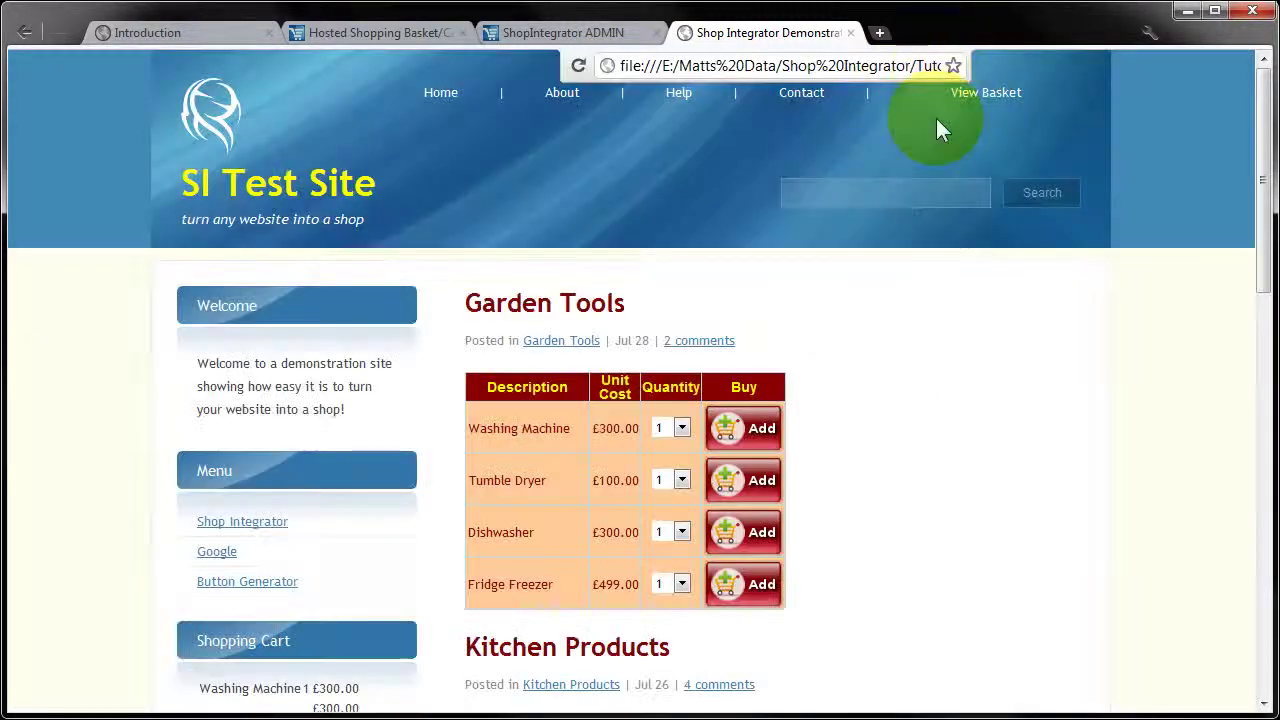
Return to the ShopIntegrator admin appearance page and expand the Checkout Process Appearance settings
{"action": "left_click", "coordinate": [363, 36]}
{"action": "left_click", "coordinate": [562, 32]}
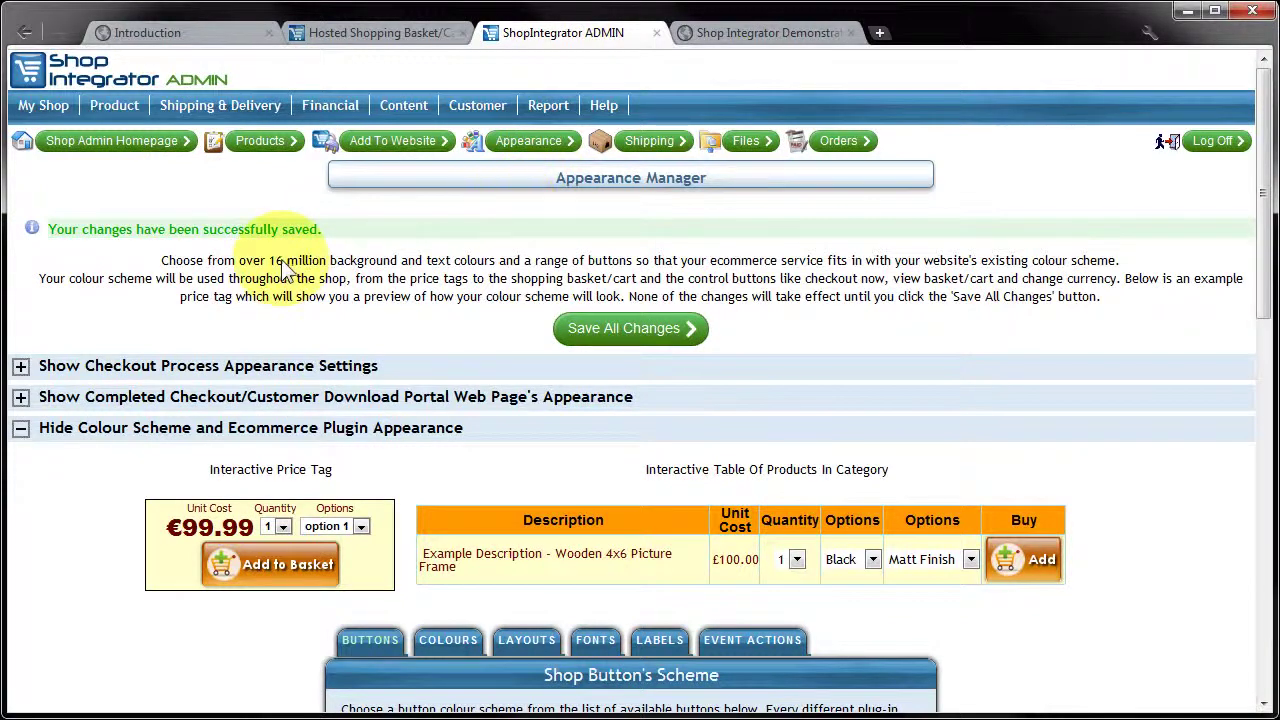
{"action": "left_click", "coordinate": [20, 368]}
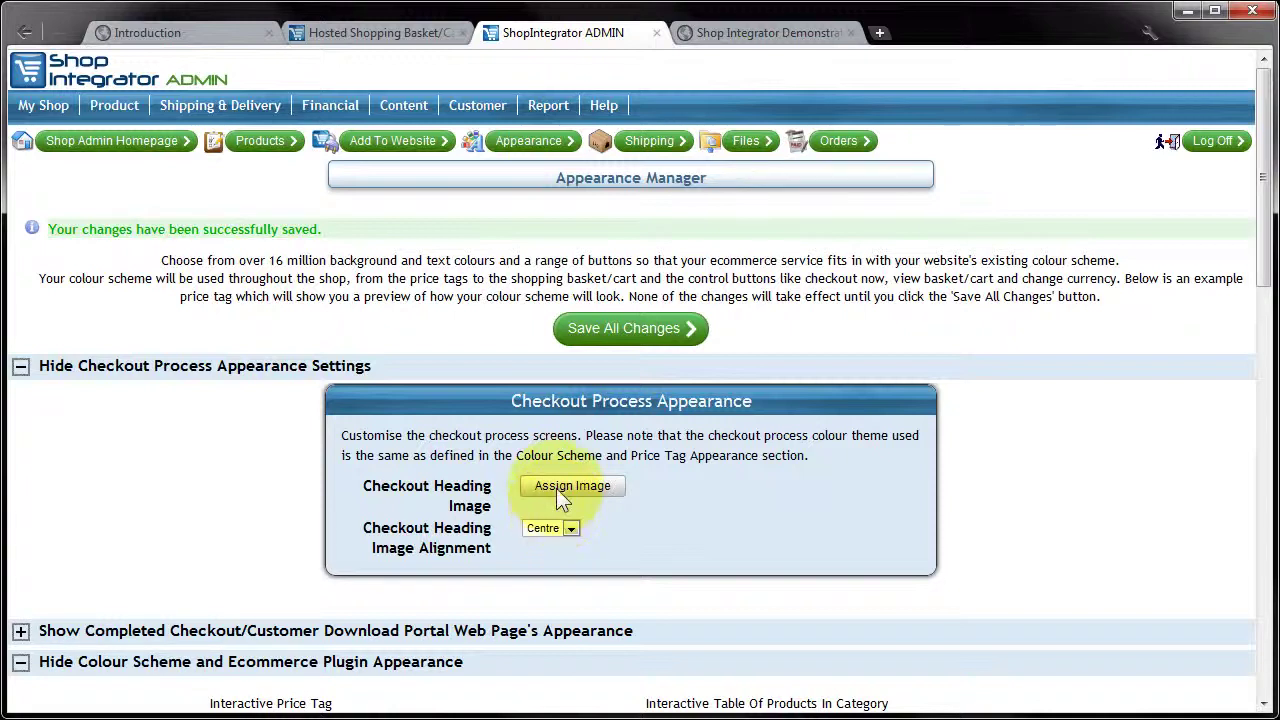
Upload logo_710x50.png from the checkout appearance video folder as the checkout heading image
{"action": "left_click", "coordinate": [559, 484]}
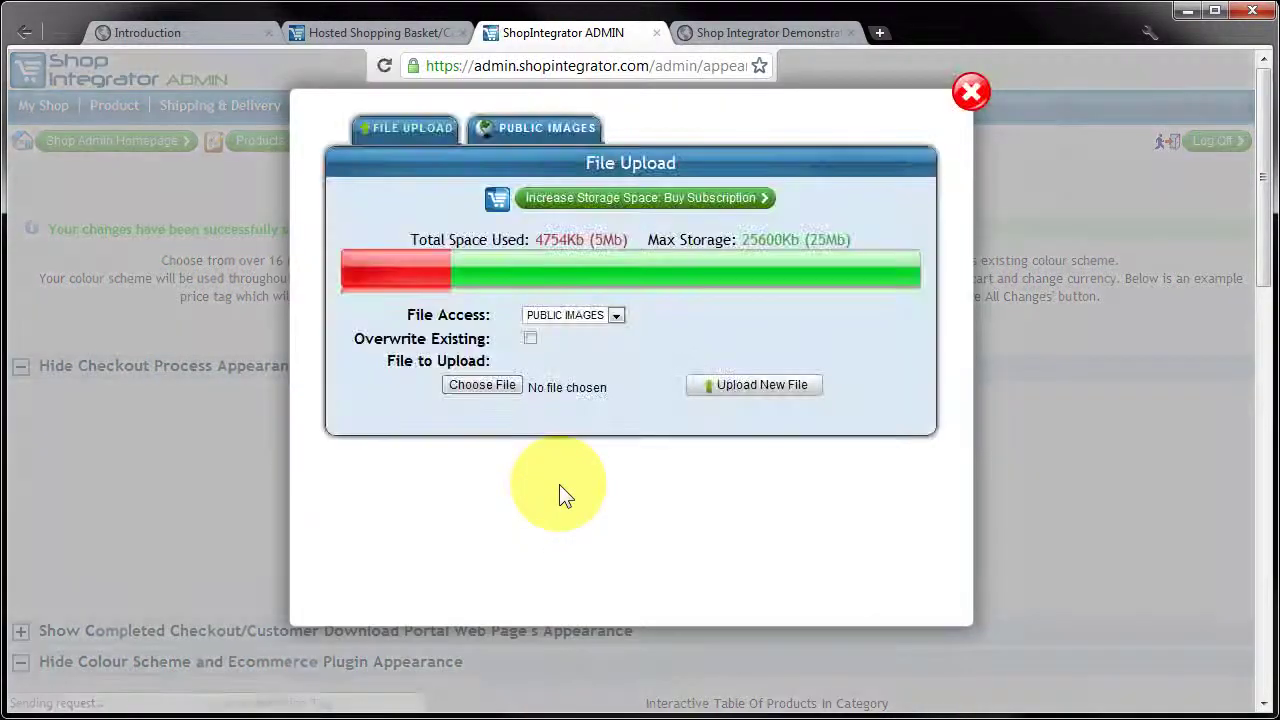
{"action": "left_click", "coordinate": [478, 385]}
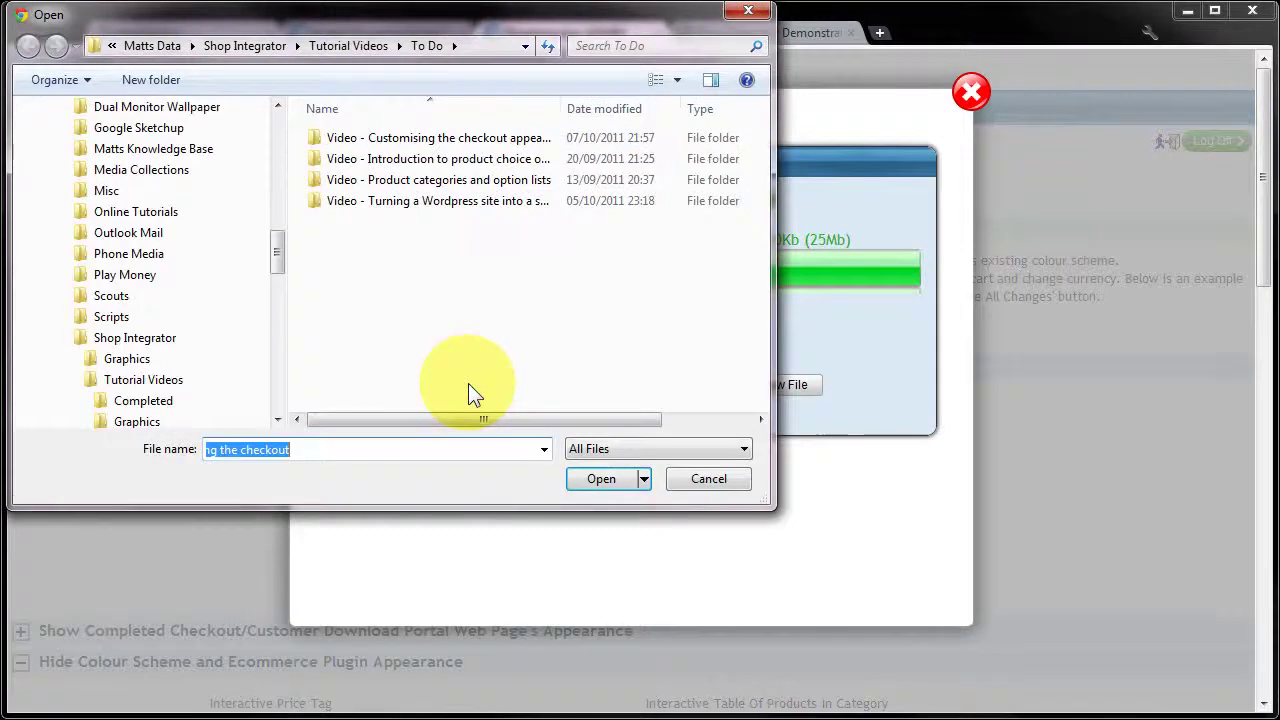
{"action": "double_click", "coordinate": [446, 142]}
{"action": "left_click", "coordinate": [697, 199]}
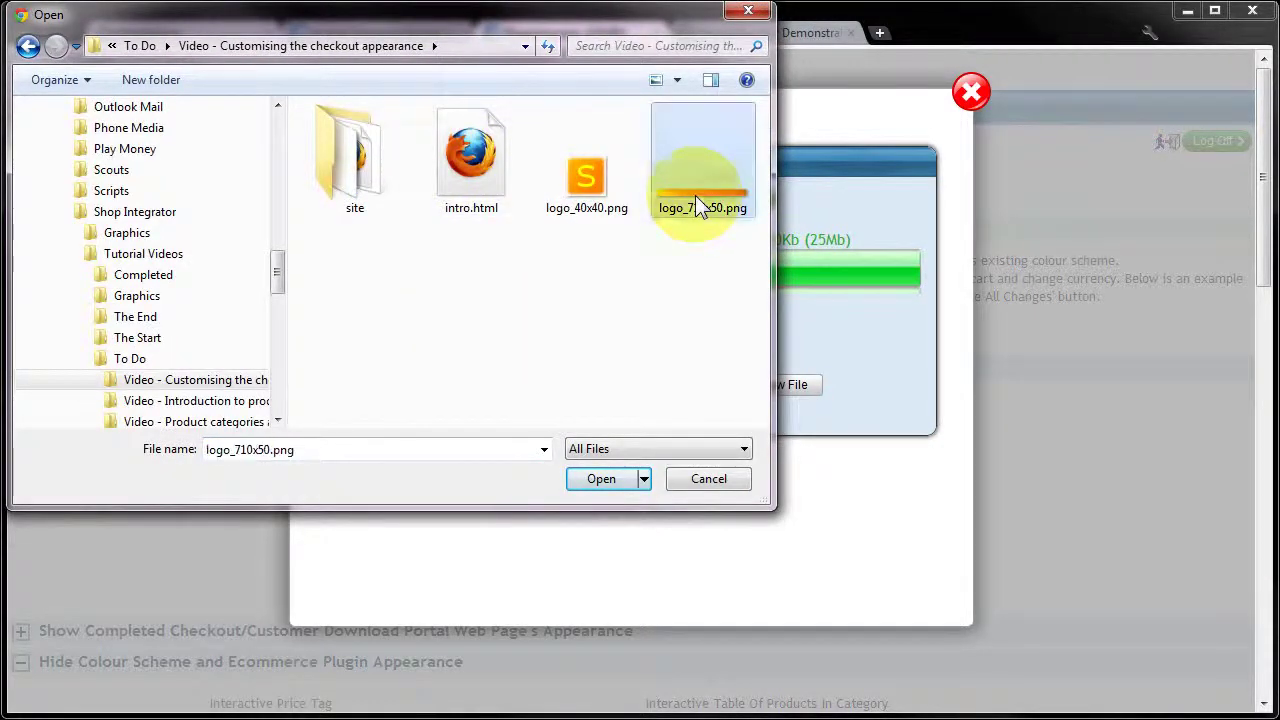
{"action": "left_click", "coordinate": [601, 480]}
{"action": "left_click", "coordinate": [759, 386]}
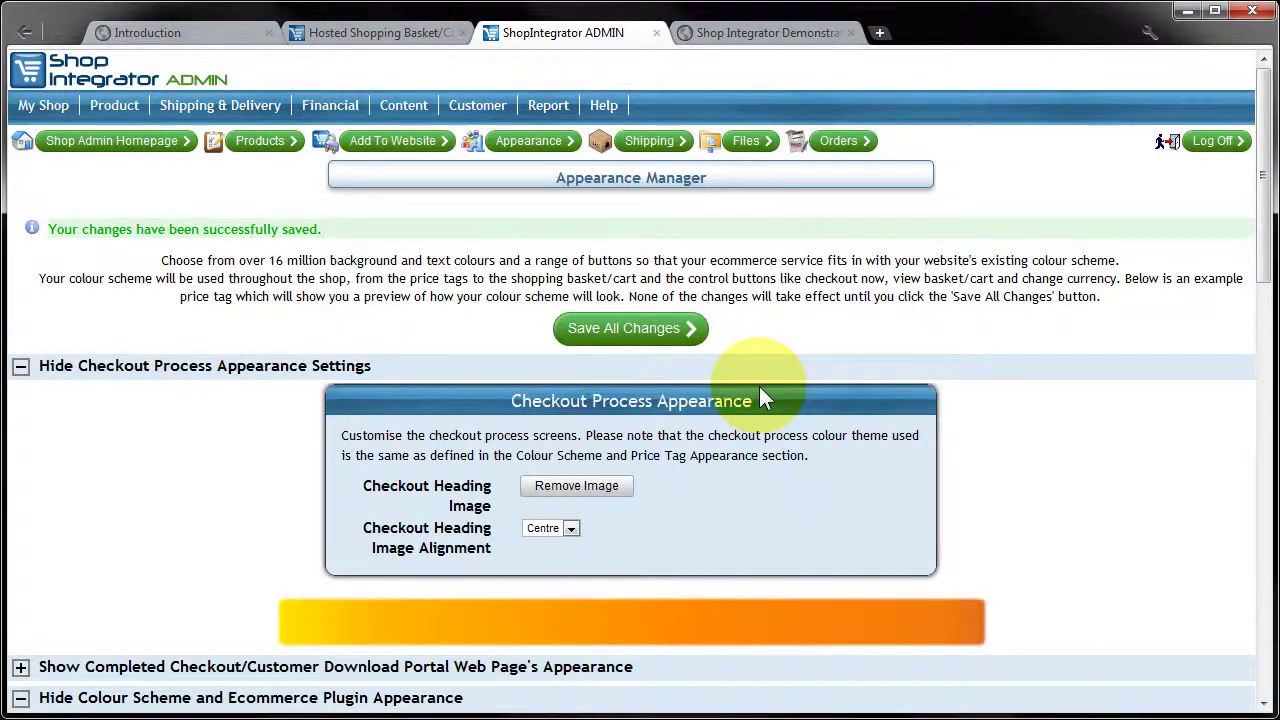
Try Left alignment for the checkout heading image, then return it to Centre
{"action": "scroll", "coordinate": [759, 386], "scroll_direction": "down", "scroll_amount": 2}
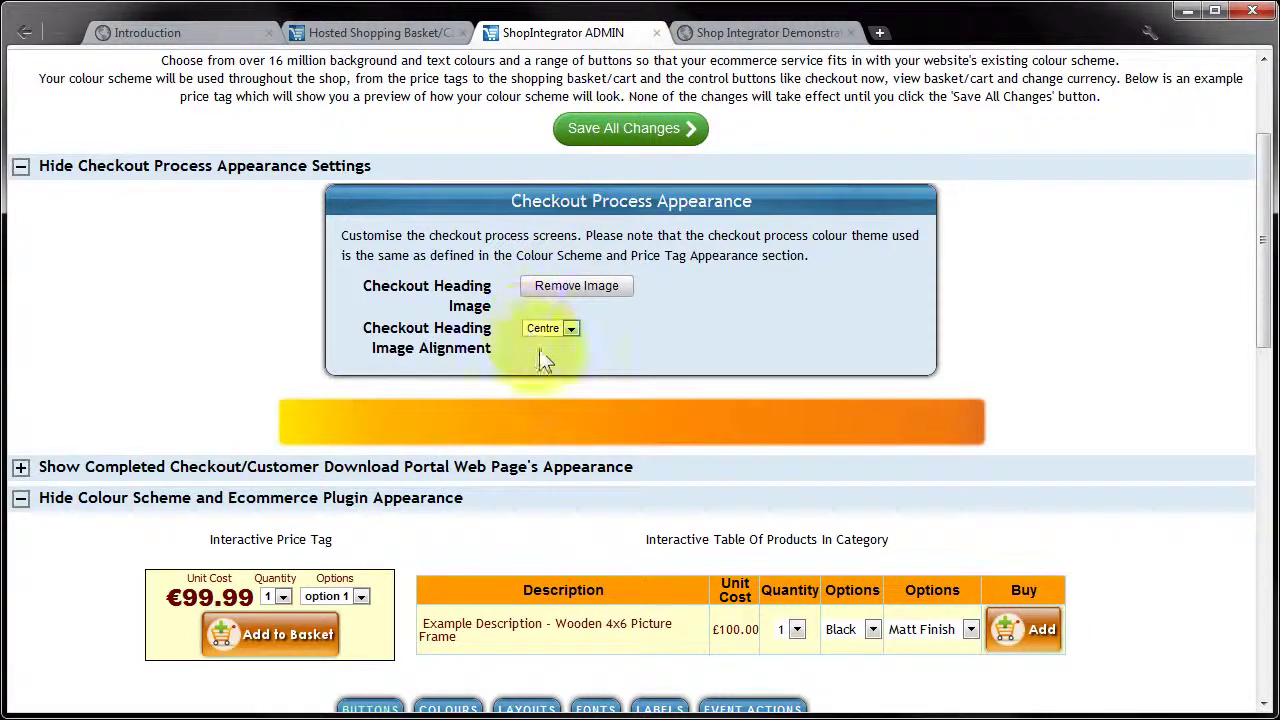
{"action": "left_click", "coordinate": [569, 328]}
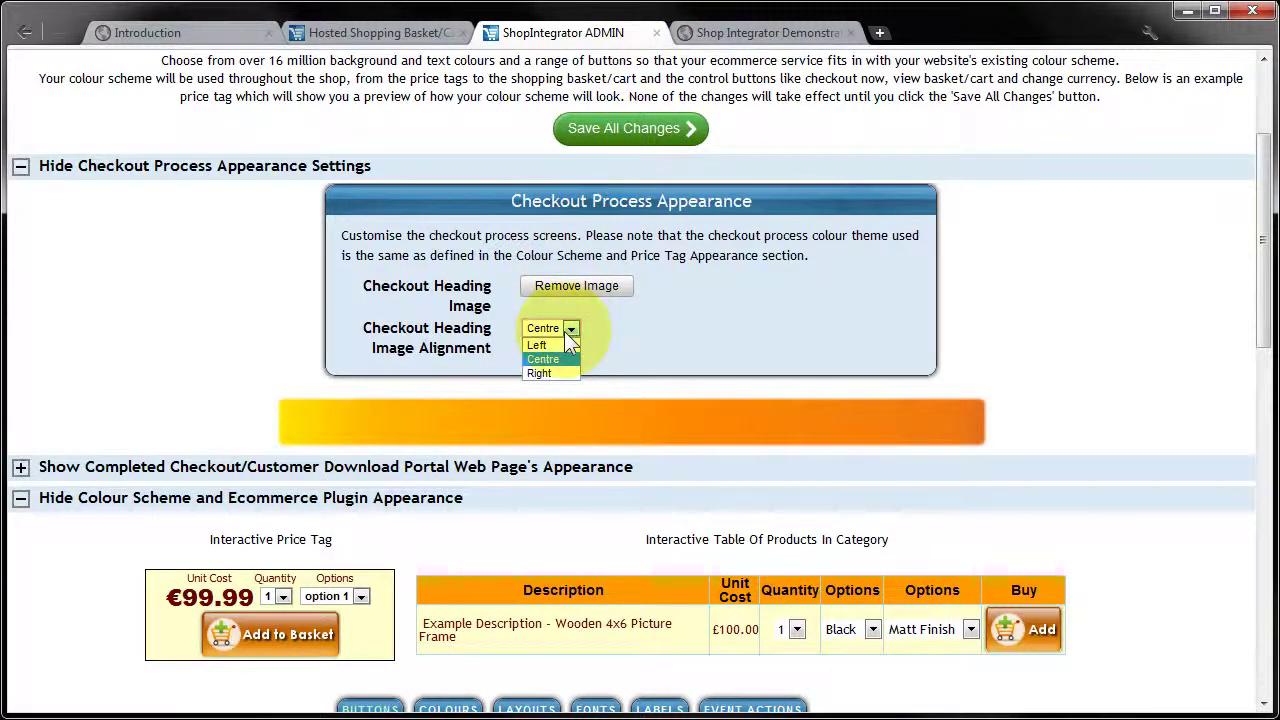
{"action": "left_click", "coordinate": [557, 358]}
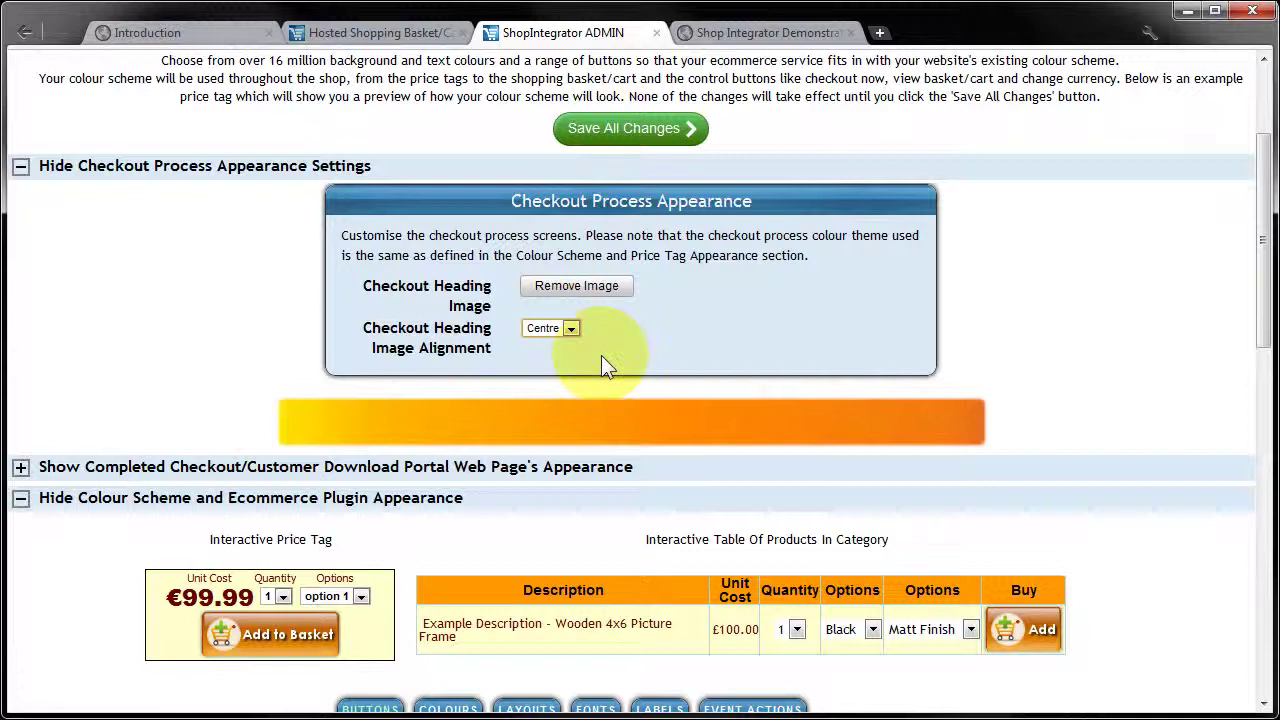
{"action": "left_click", "coordinate": [568, 328]}
{"action": "left_click", "coordinate": [550, 342]}
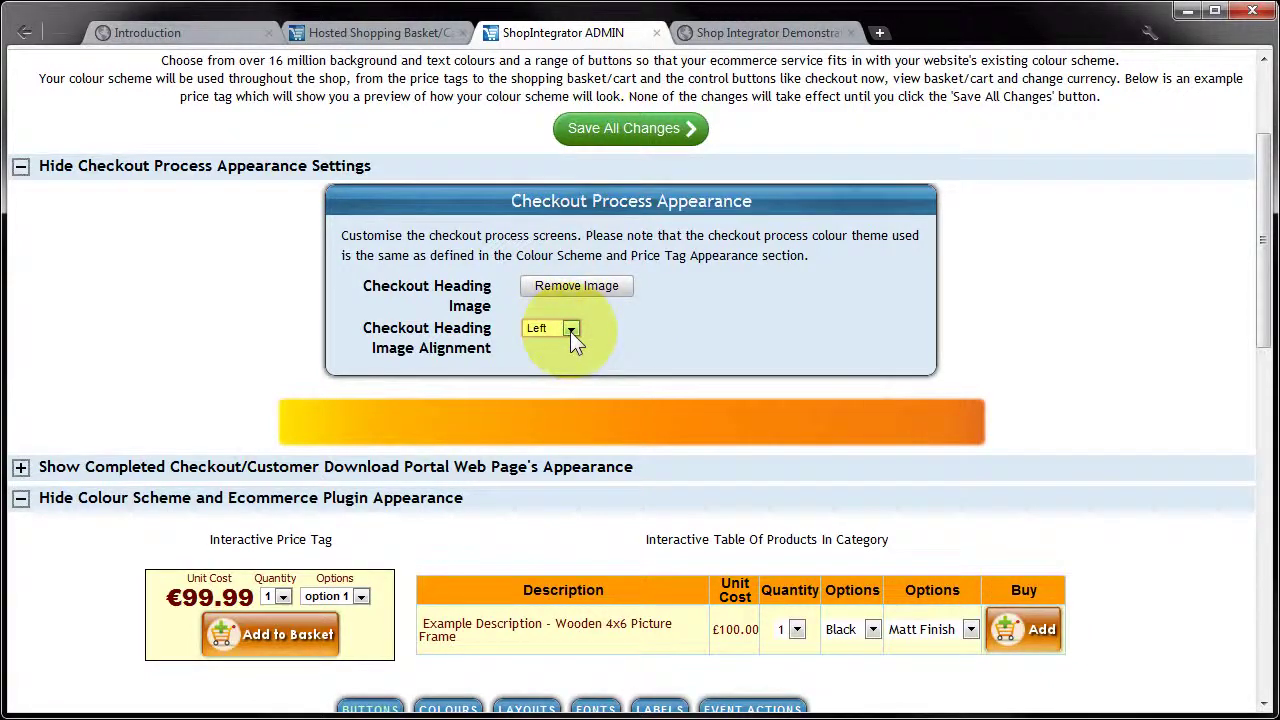
{"action": "left_click", "coordinate": [570, 330]}
{"action": "left_click", "coordinate": [546, 358]}
Try Right alignment, set it back to Centre, and save all changes
{"action": "left_click", "coordinate": [572, 330]}
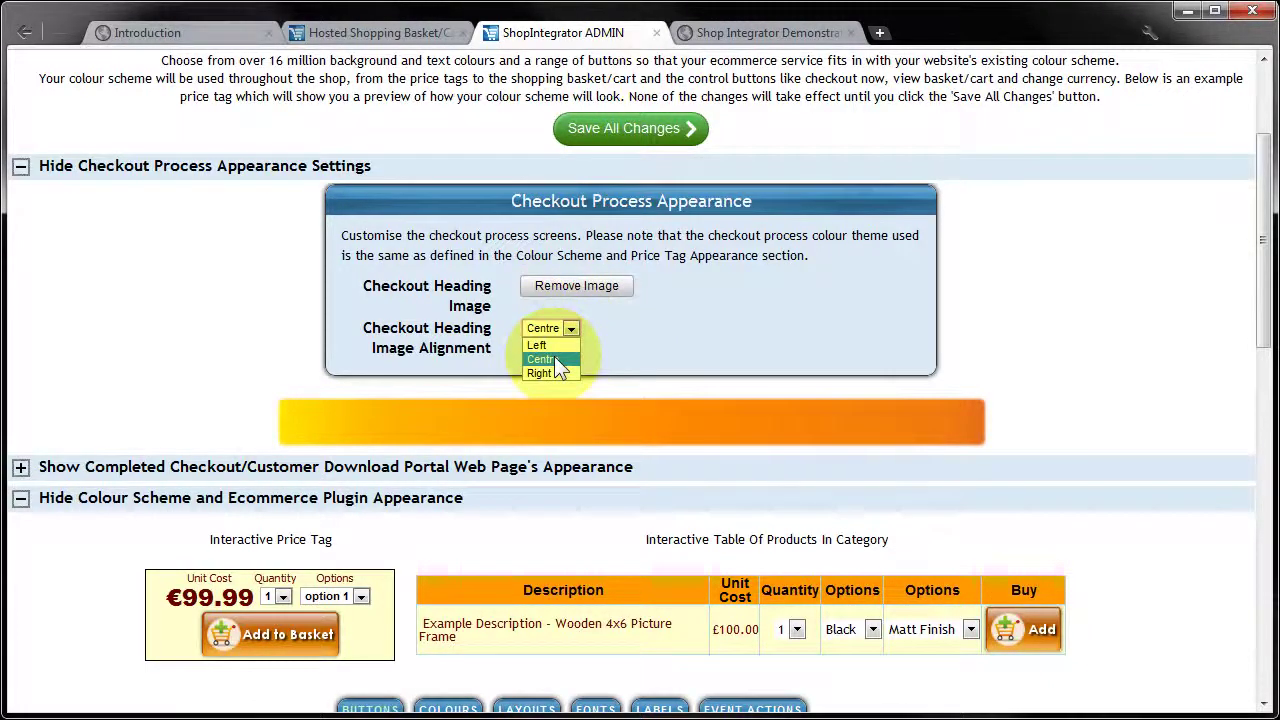
{"action": "left_click", "coordinate": [545, 373]}
{"action": "left_click", "coordinate": [571, 330]}
{"action": "left_click", "coordinate": [558, 361]}
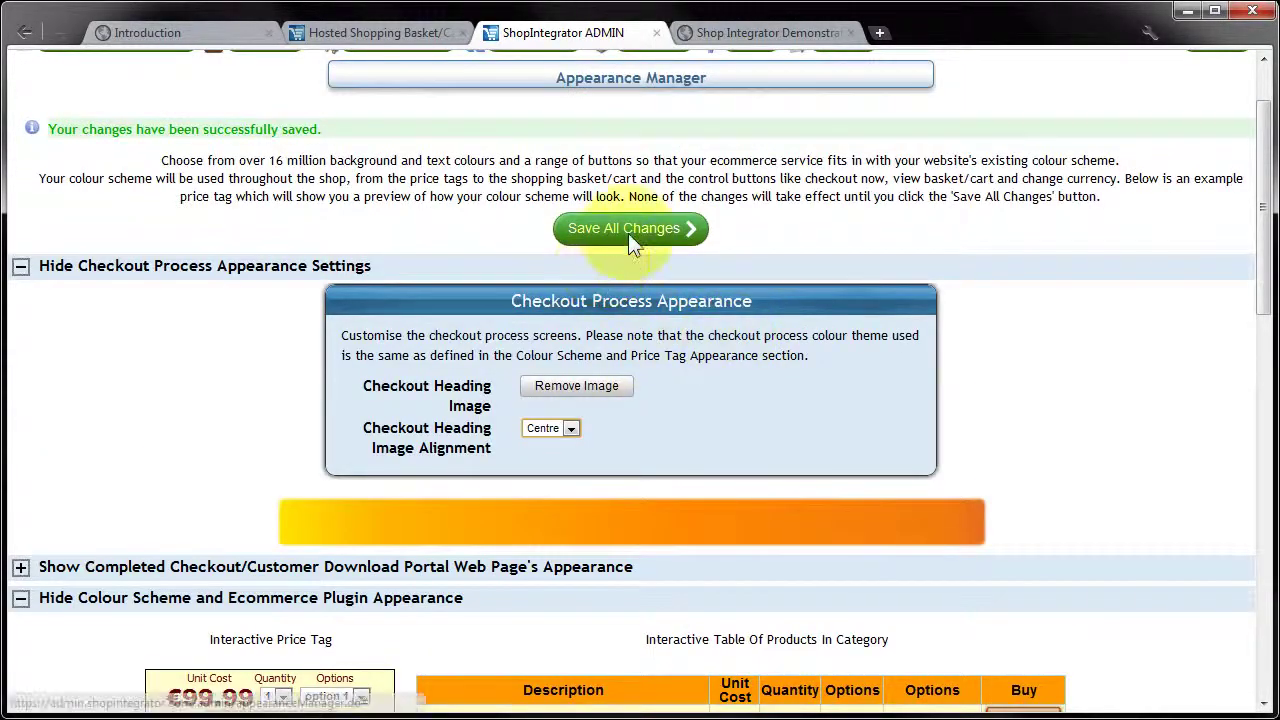
{"action": "left_click", "coordinate": [626, 235]}
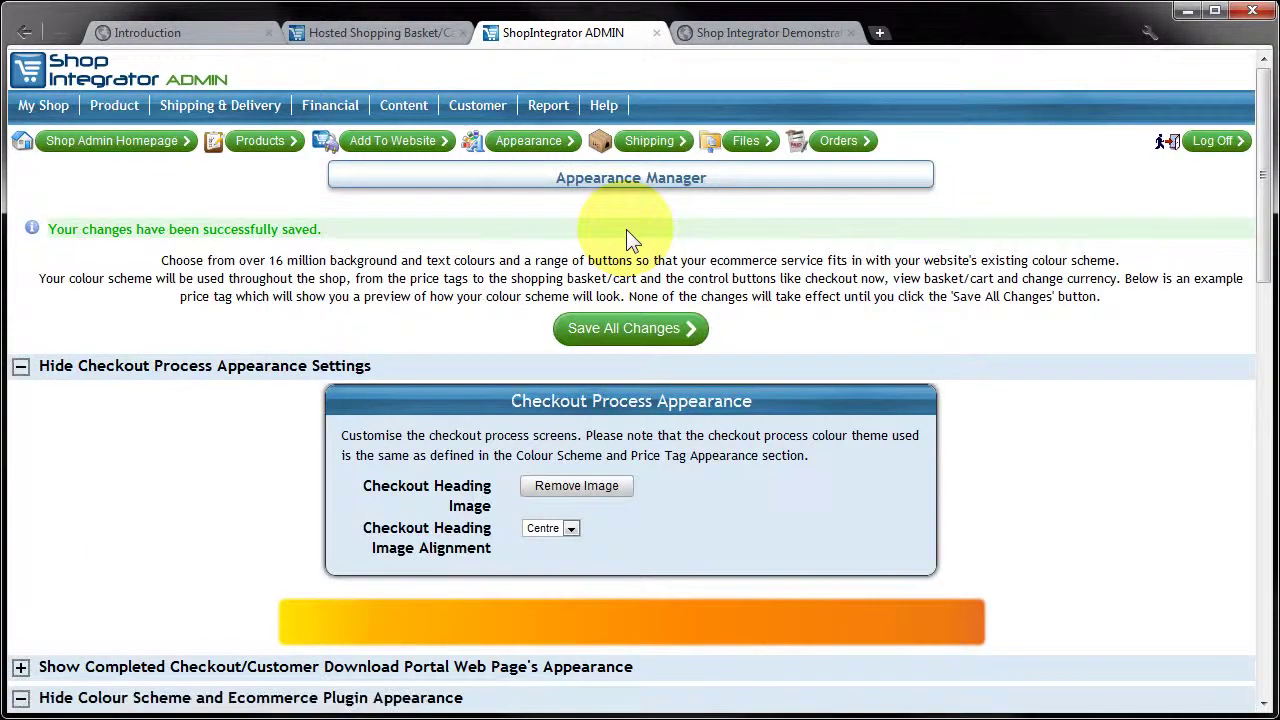
Open the demo shop's checkout popup to view the new banner above the £300.00 Washing Machine review
{"action": "left_click", "coordinate": [764, 36]}
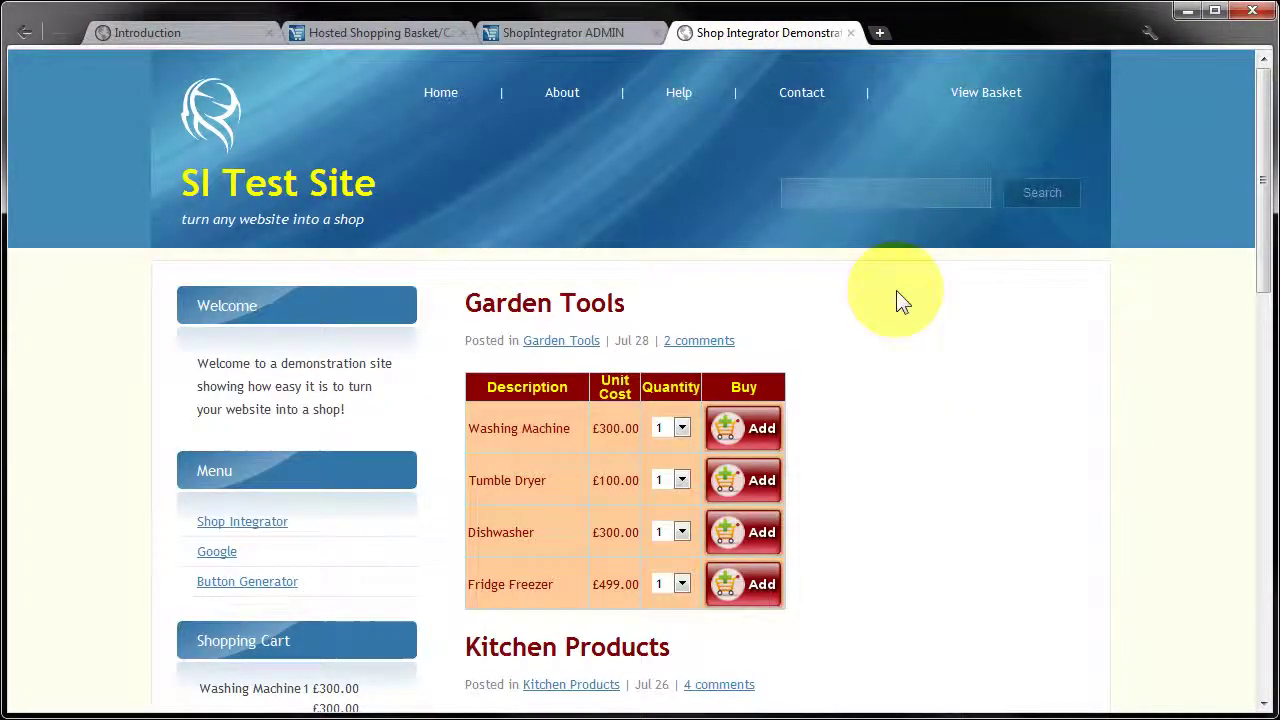
{"action": "left_click", "coordinate": [961, 91]}
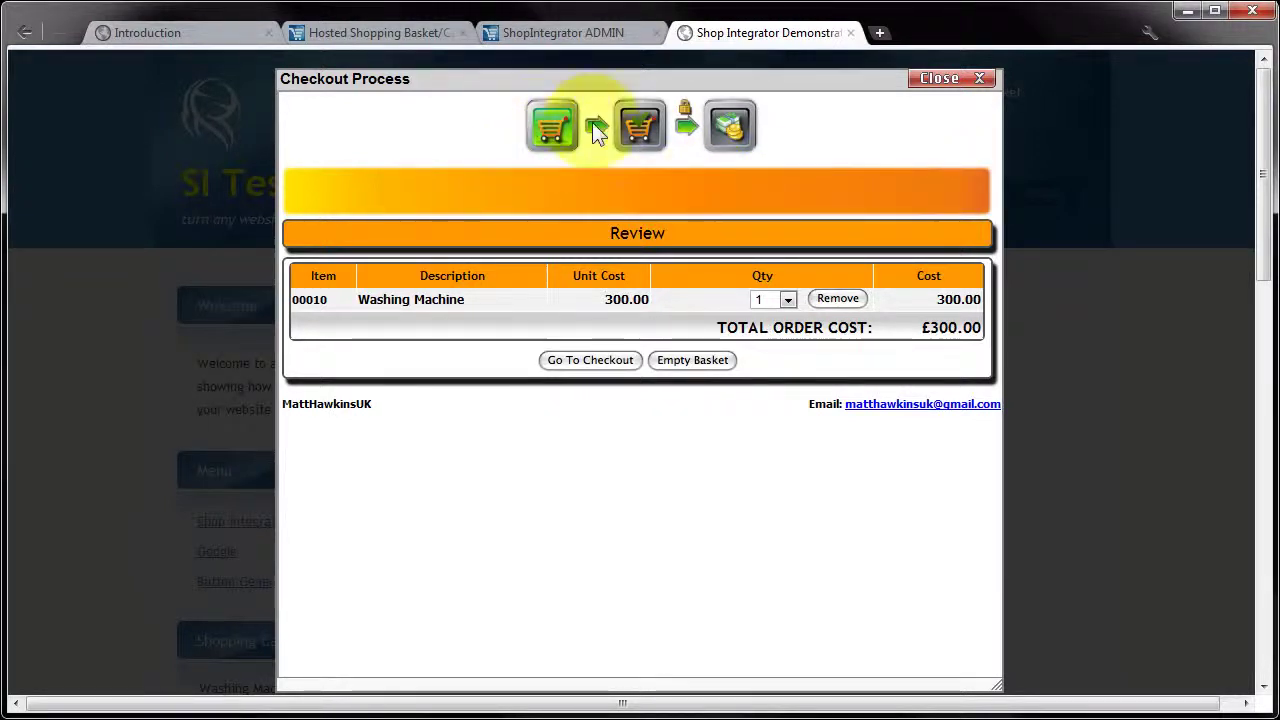
{"action": "left_click_drag", "start_coordinate": [698, 240], "coordinate": [586, 230]}
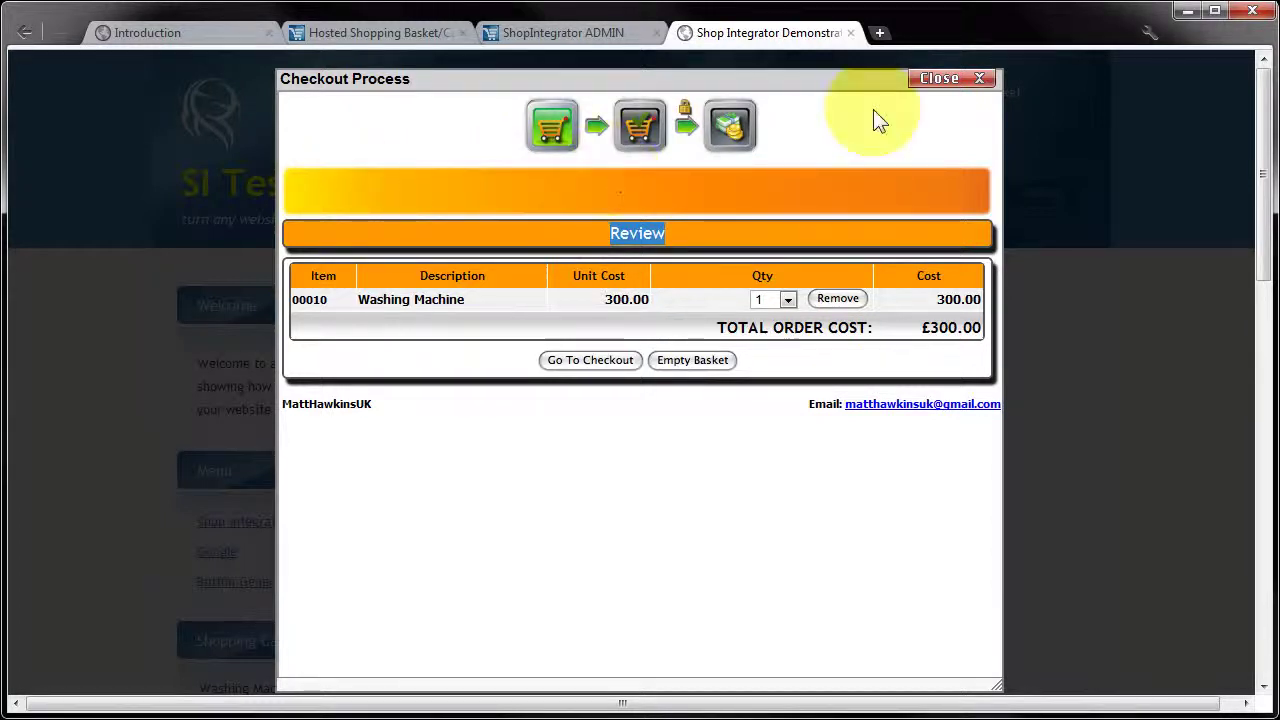
Remove the full-width banner from the checkout heading image in the admin appearance settings
{"action": "left_click", "coordinate": [942, 79]}
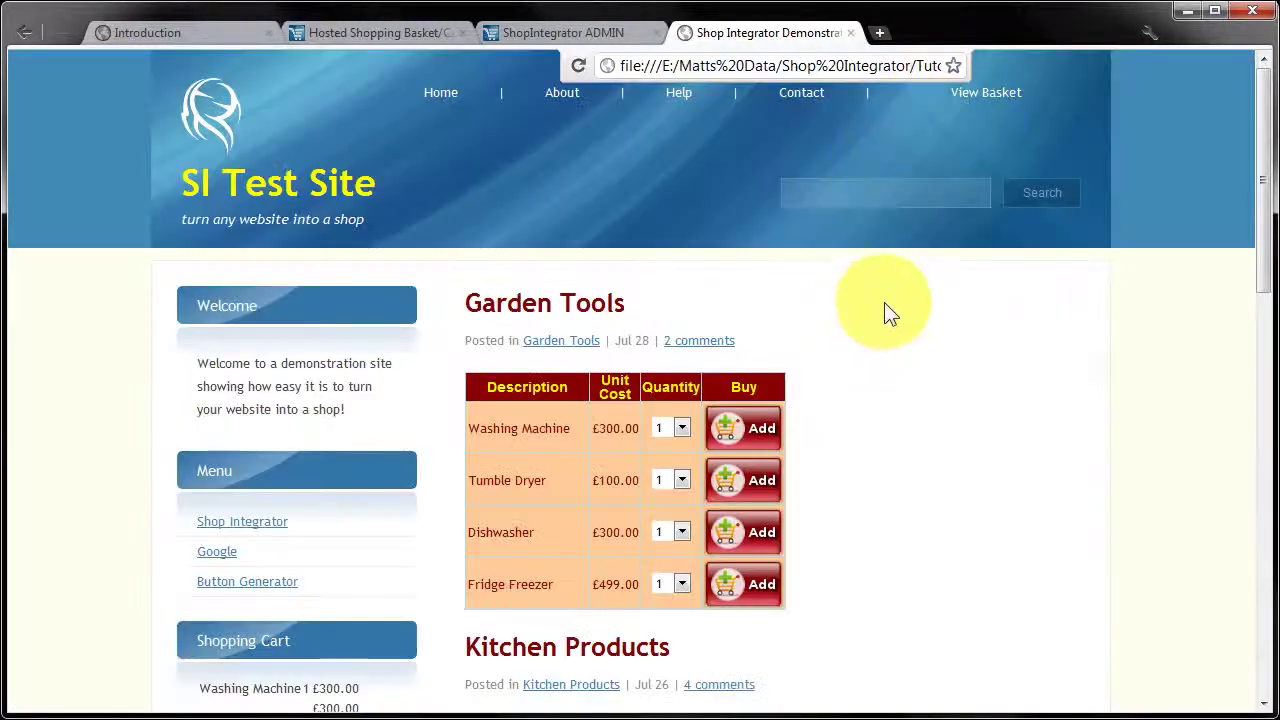
{"action": "left_click", "coordinate": [521, 33]}
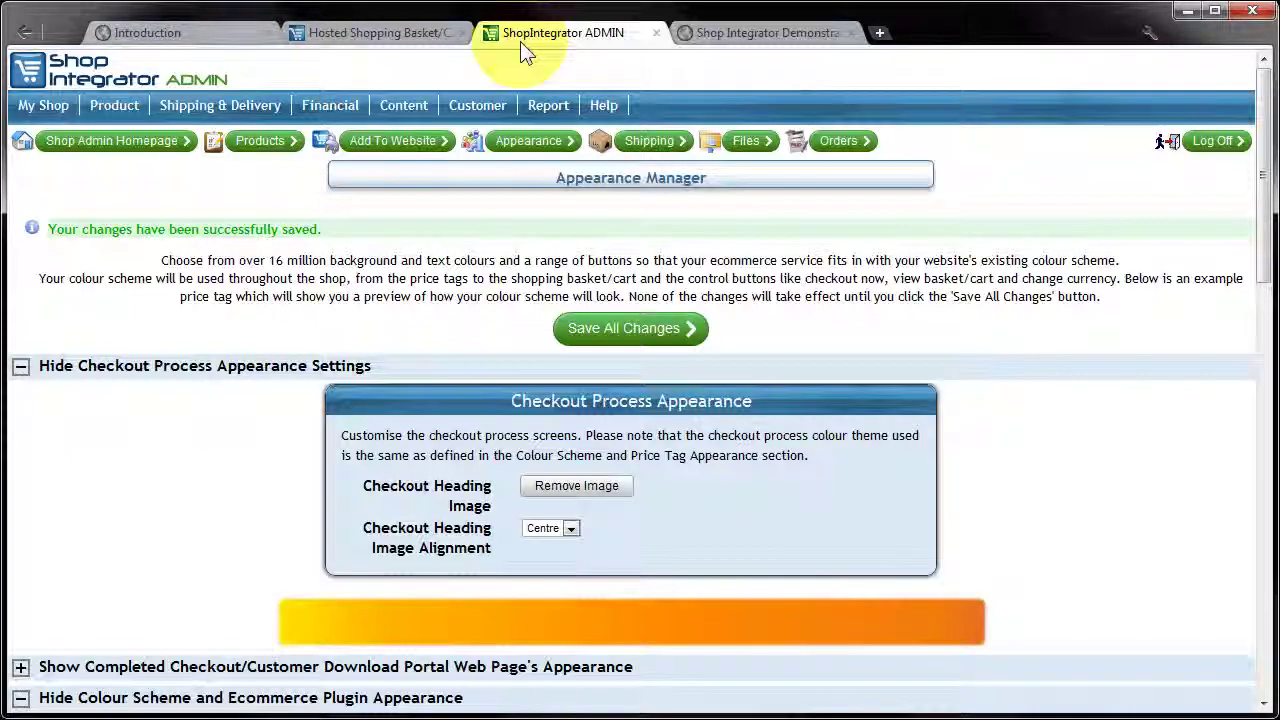
{"action": "scroll", "coordinate": [462, 268], "scroll_direction": "down", "scroll_amount": 2}
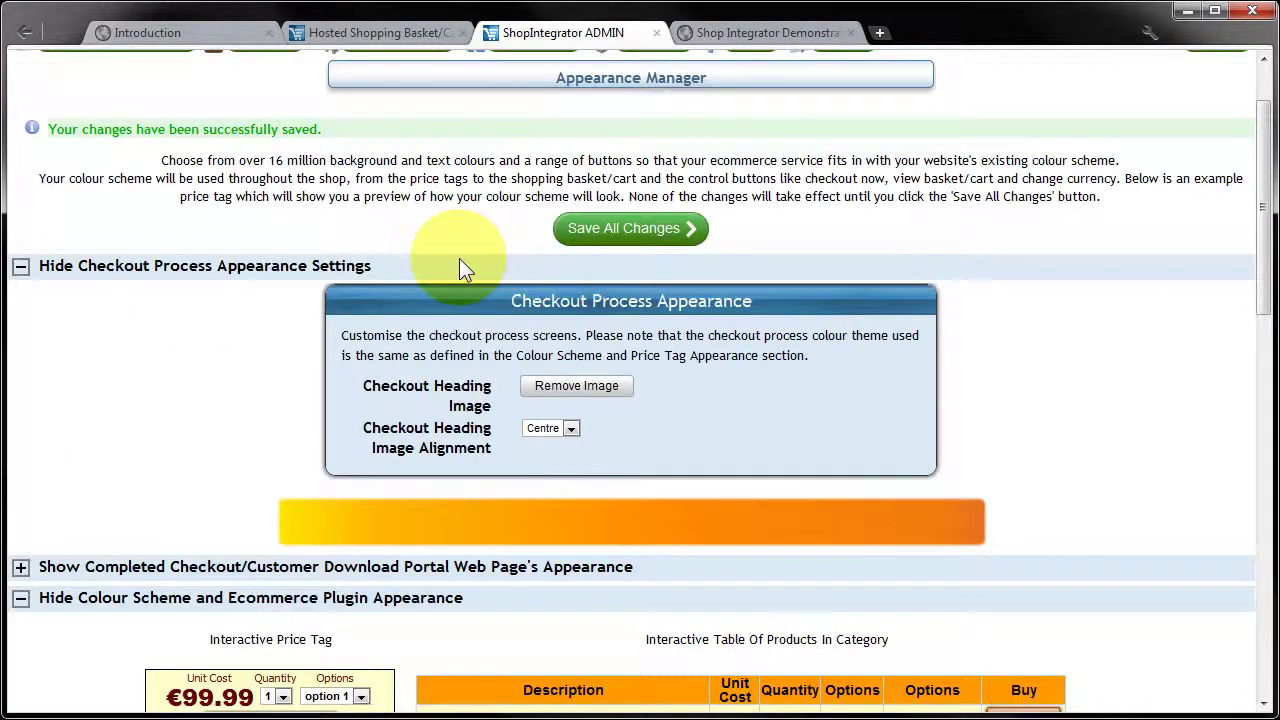
{"action": "left_click", "coordinate": [566, 387]}
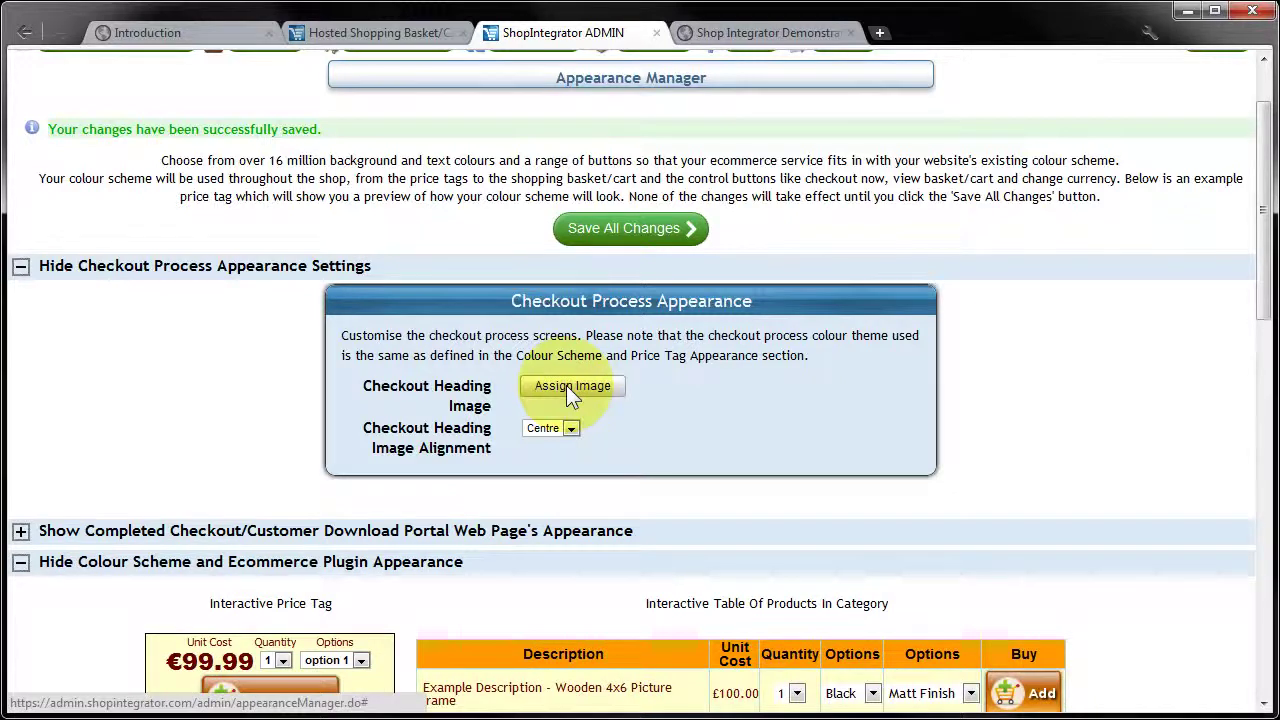
Upload logo_40x40.png as the new checkout heading image and save
{"action": "left_click", "coordinate": [566, 388]}
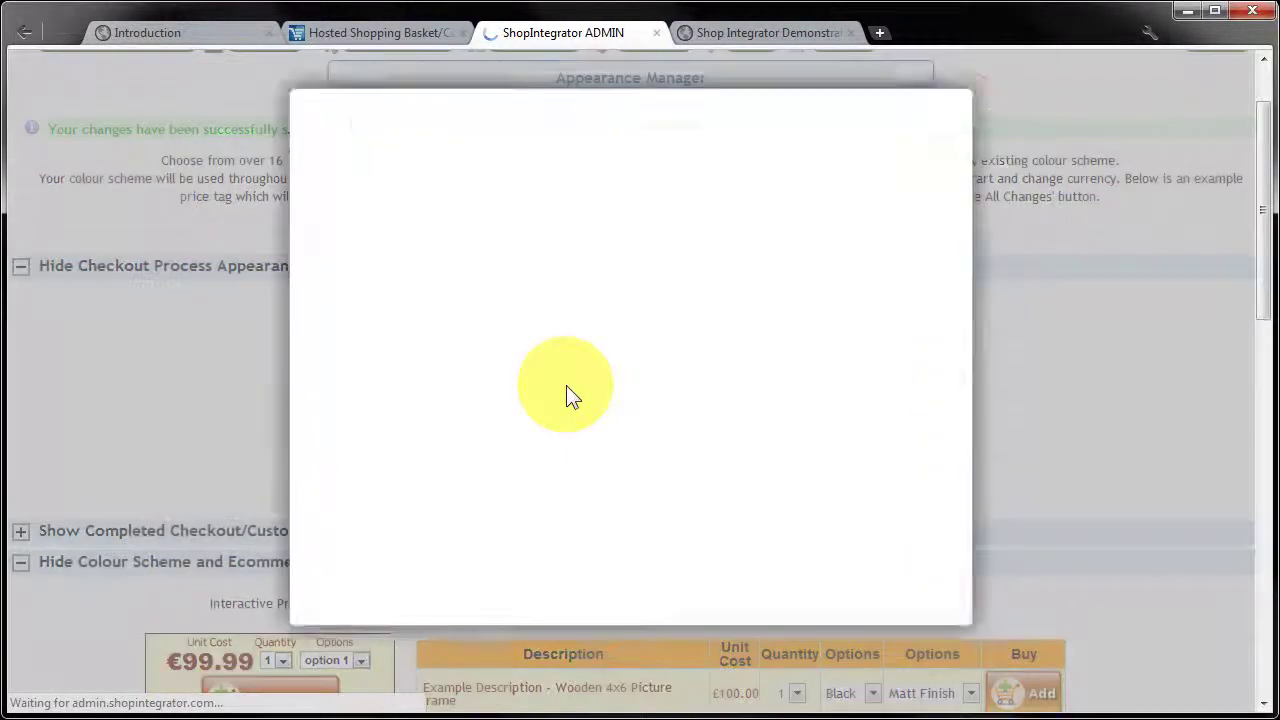
{"action": "left_click", "coordinate": [481, 385]}
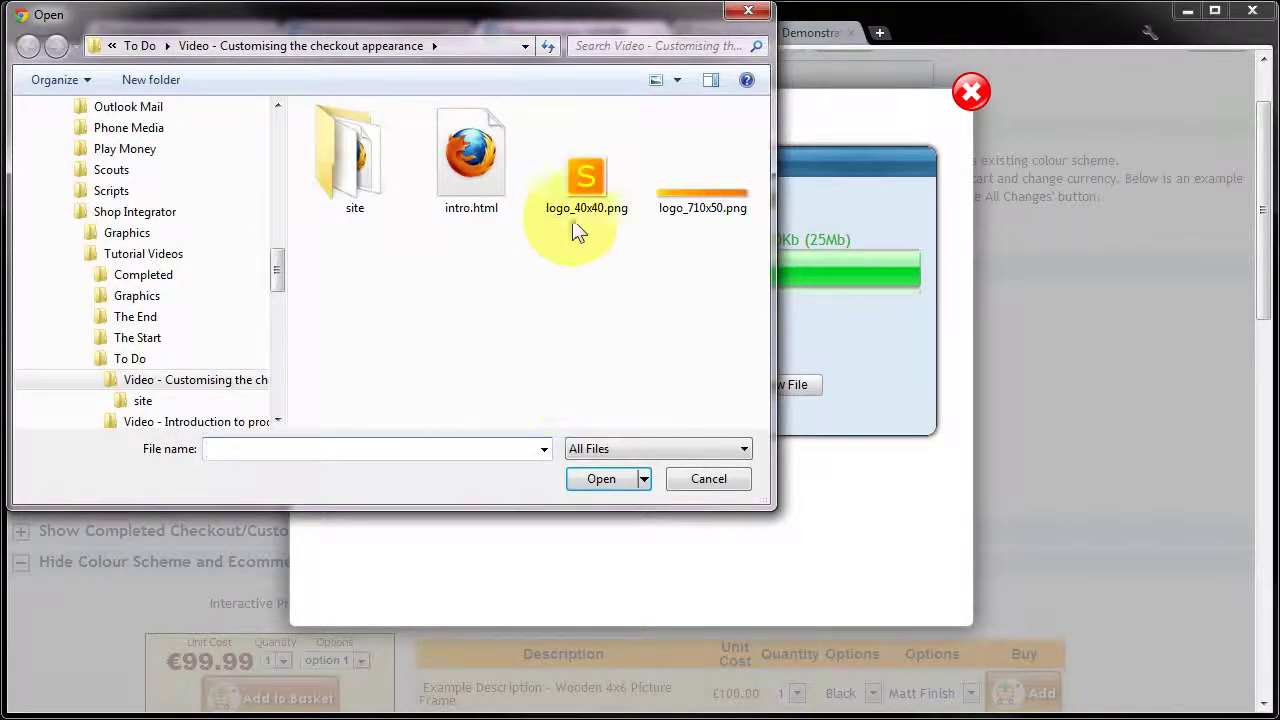
{"action": "left_click", "coordinate": [581, 178]}
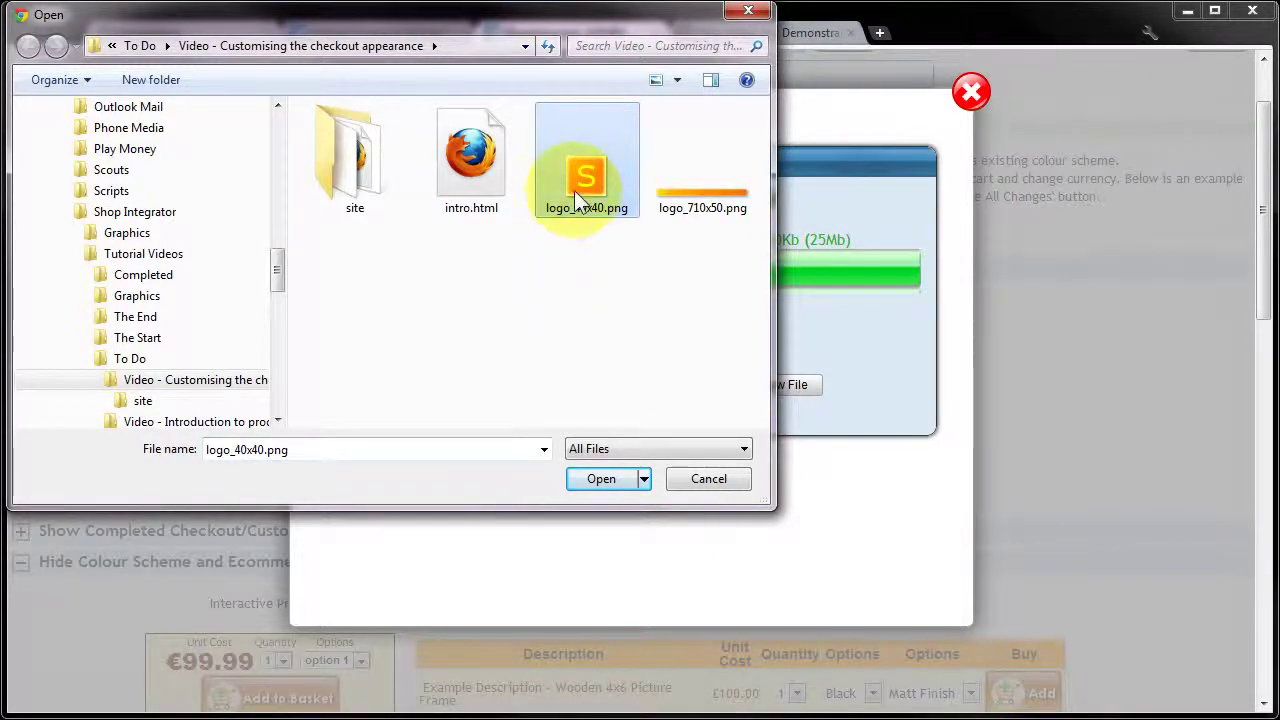
{"action": "left_click", "coordinate": [588, 477]}
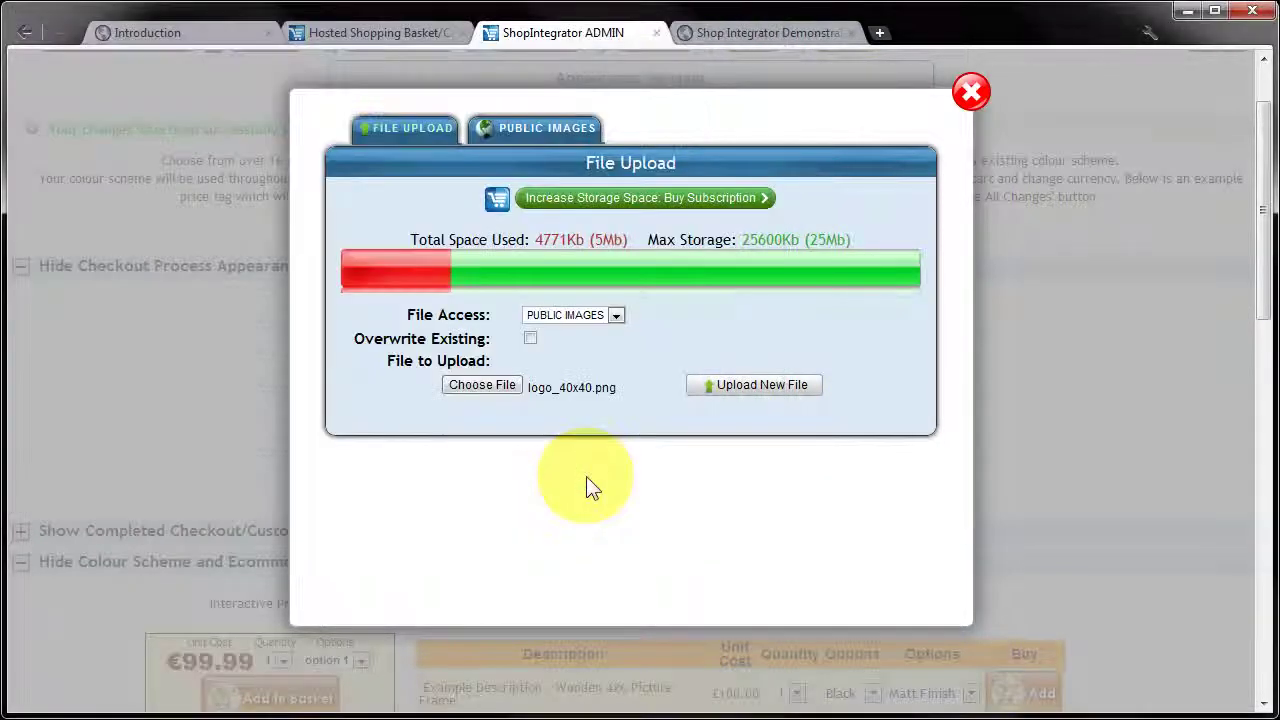
{"action": "left_click", "coordinate": [750, 385]}
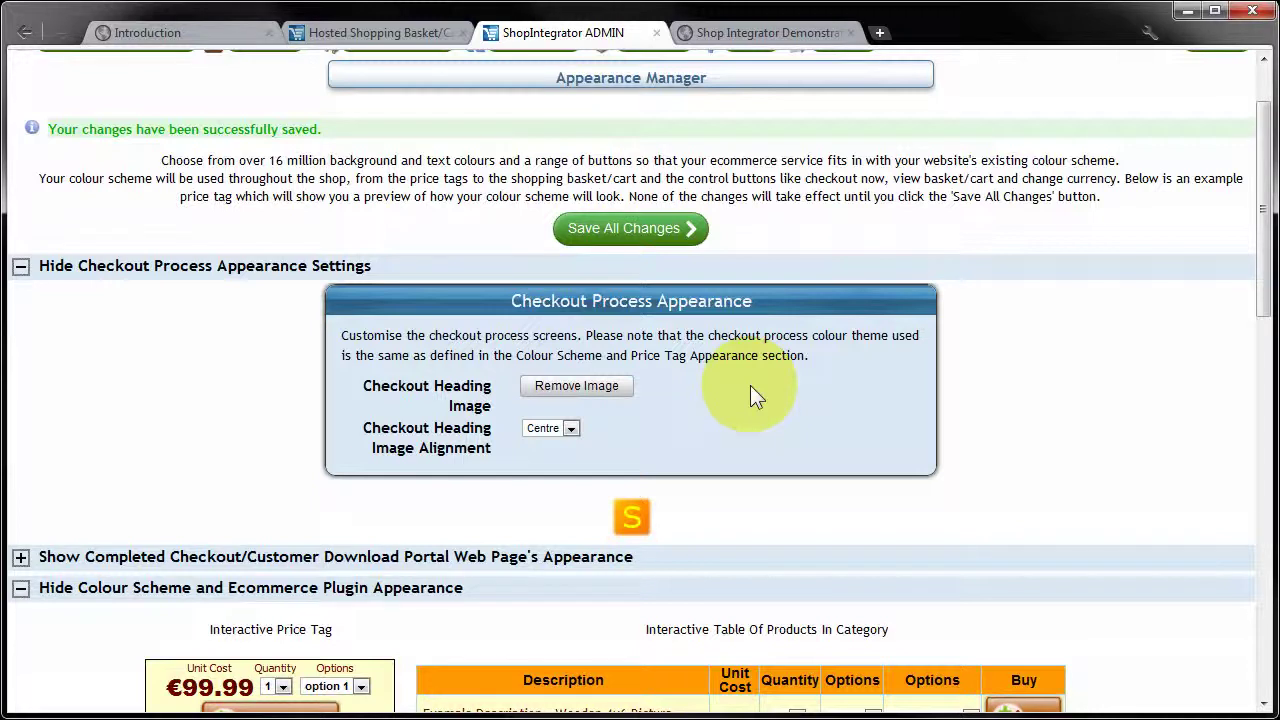
{"action": "left_click", "coordinate": [632, 227]}
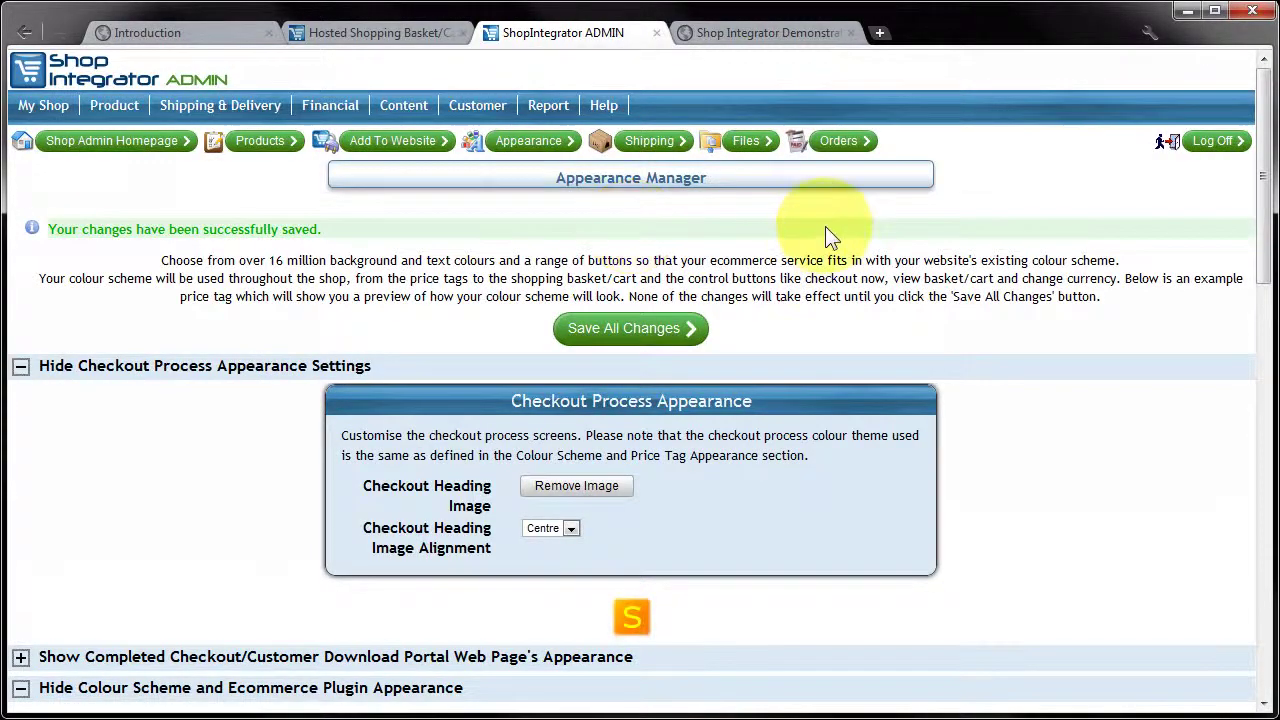
Set the heading image alignment to Left and save the change
{"action": "left_click", "coordinate": [571, 528]}
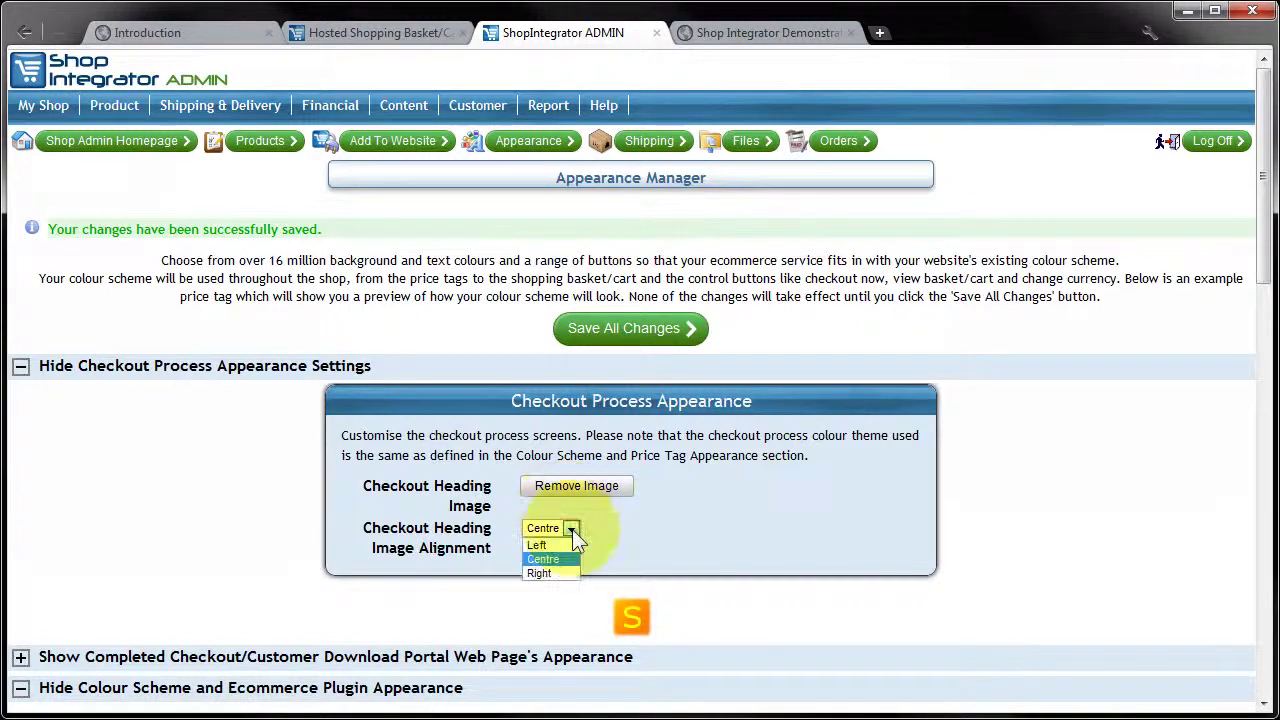
{"action": "left_click", "coordinate": [550, 546]}
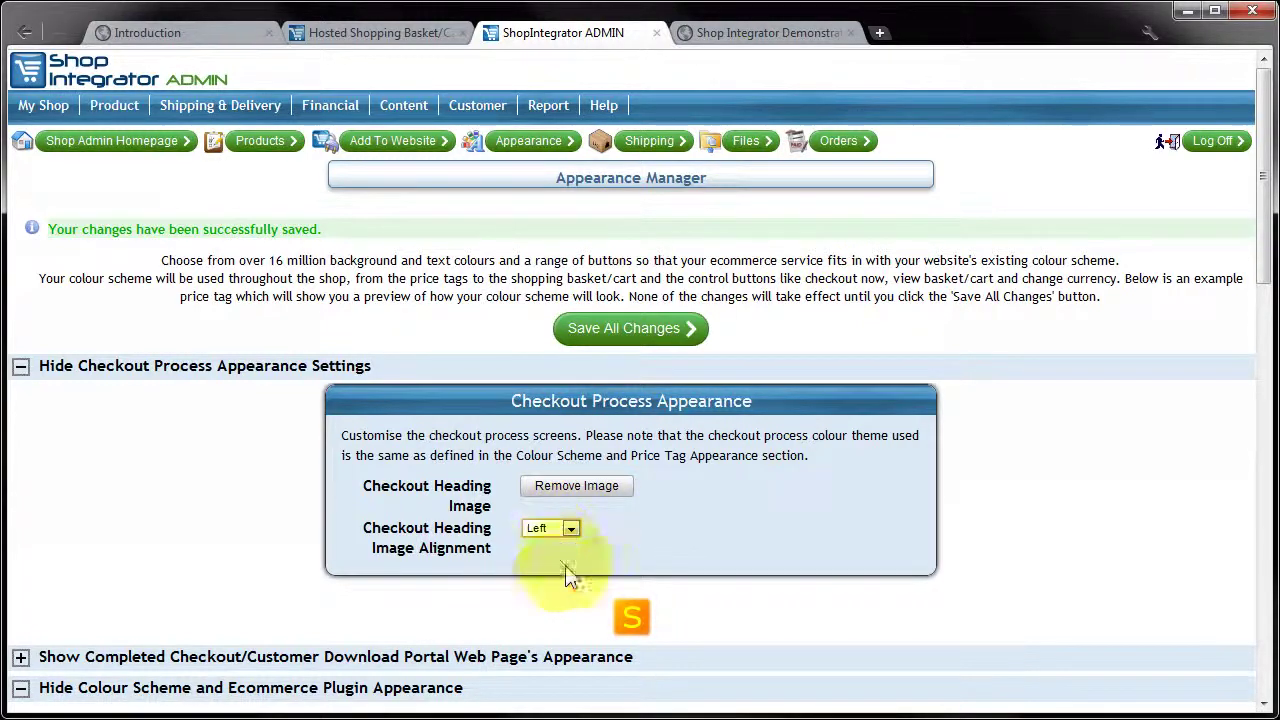
{"action": "left_click", "coordinate": [616, 338]}
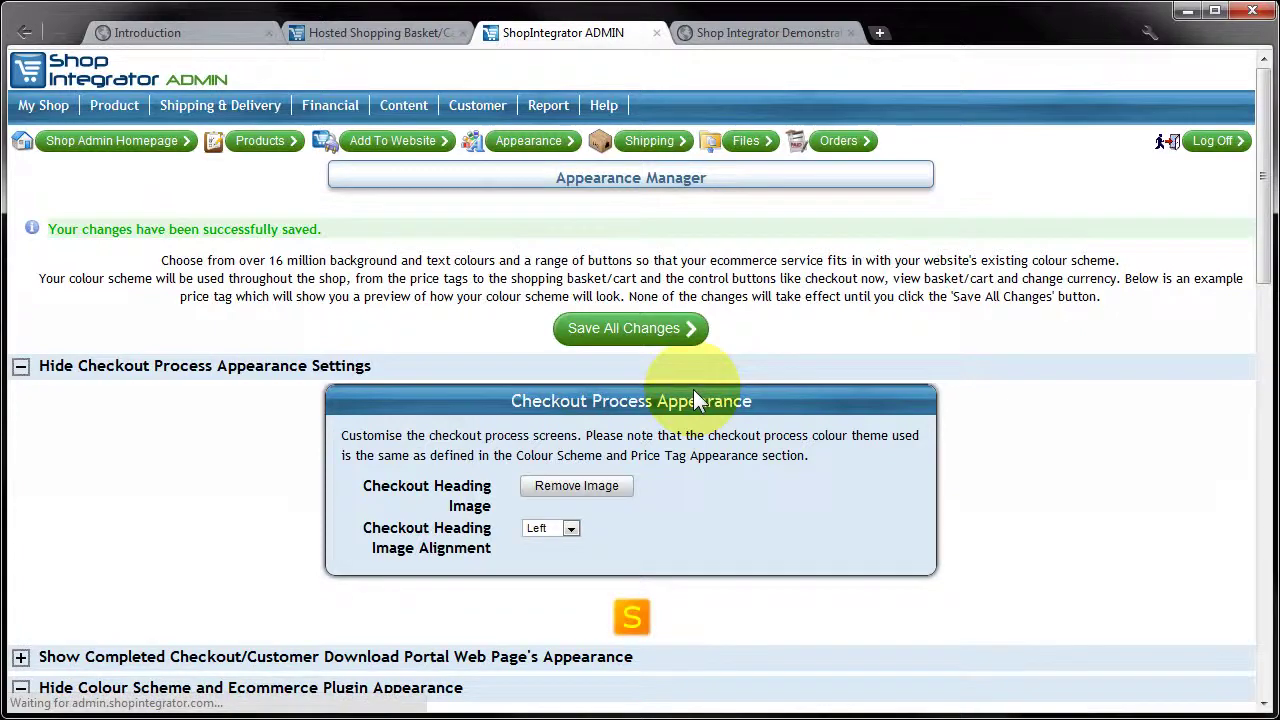
Preview the demo shop's basket checkout to see the left-aligned logo
{"action": "left_click", "coordinate": [706, 32]}
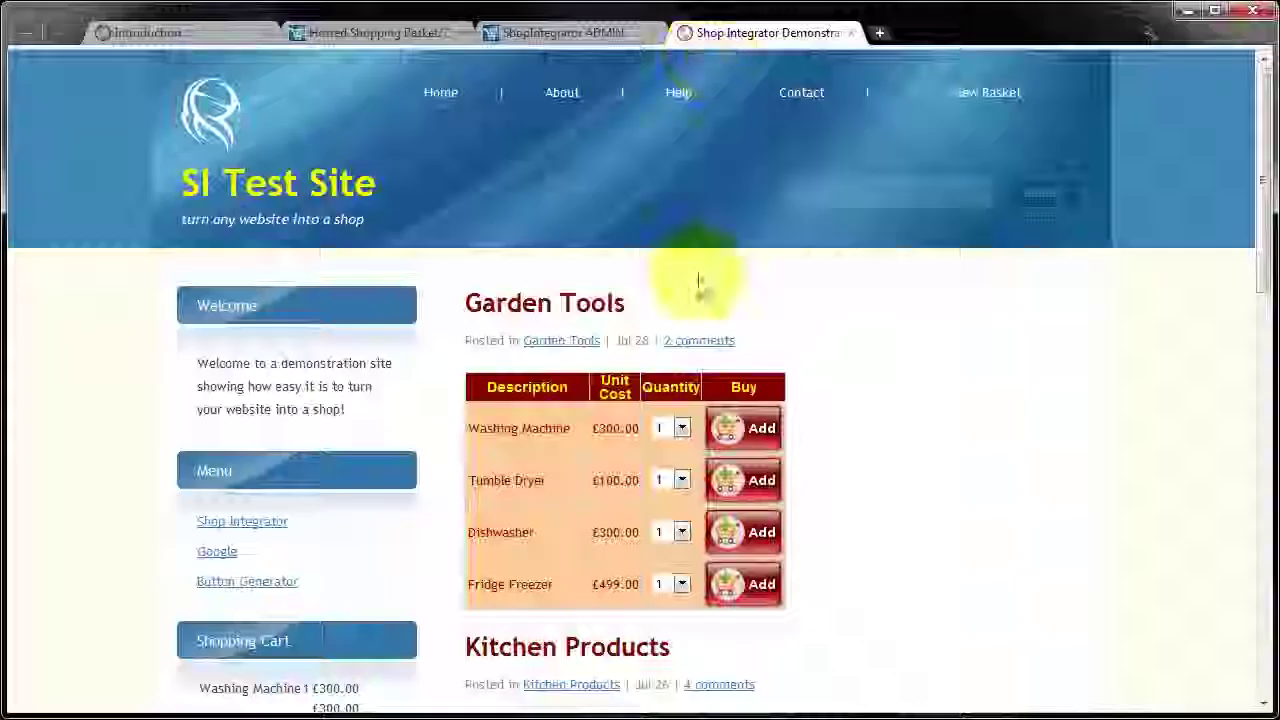
{"action": "left_click", "coordinate": [969, 92]}
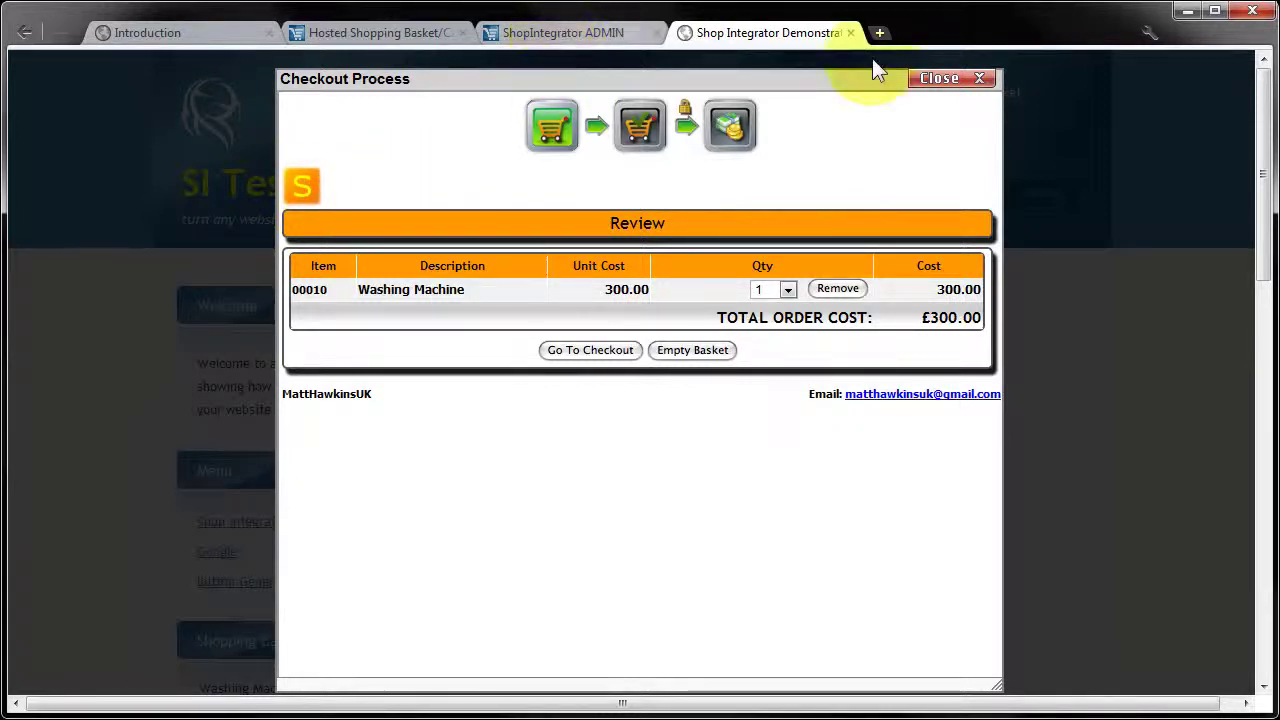
{"action": "left_click", "coordinate": [935, 77]}
Change the checkout heading image alignment to Centre in the admin settings and save
{"action": "left_click", "coordinate": [552, 25]}
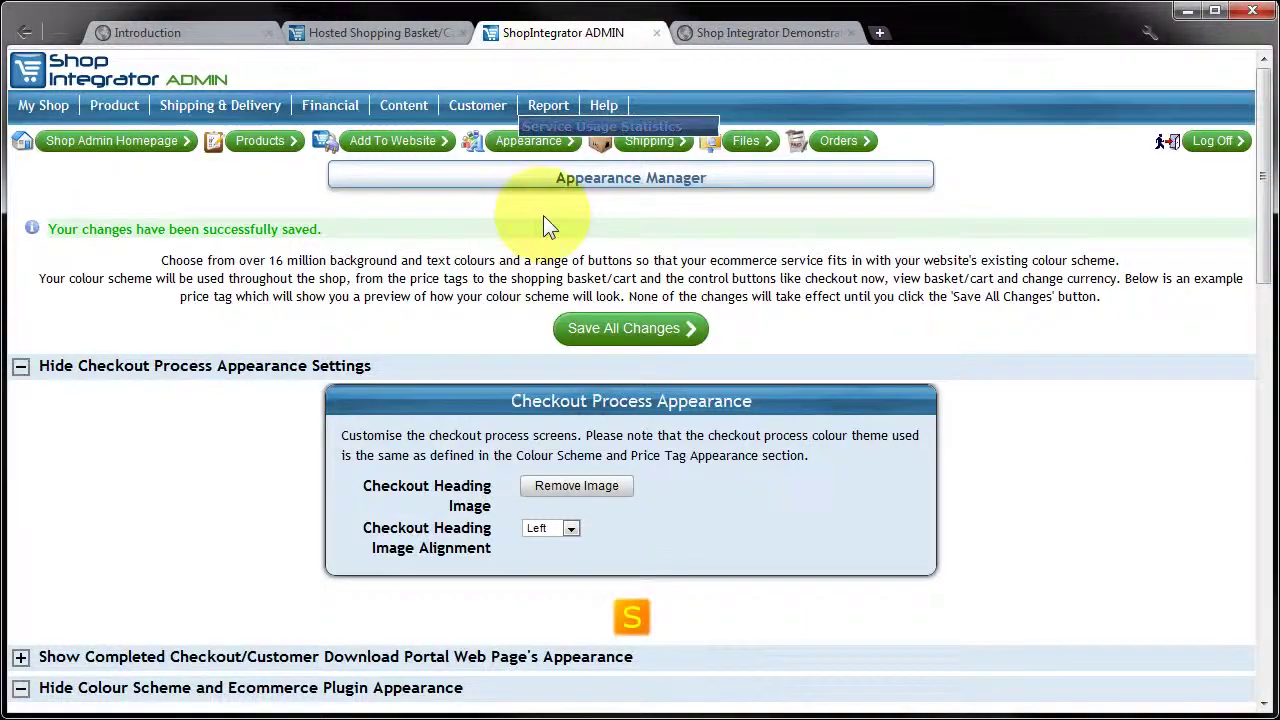
{"action": "left_click", "coordinate": [548, 528]}
{"action": "left_click", "coordinate": [540, 558]}
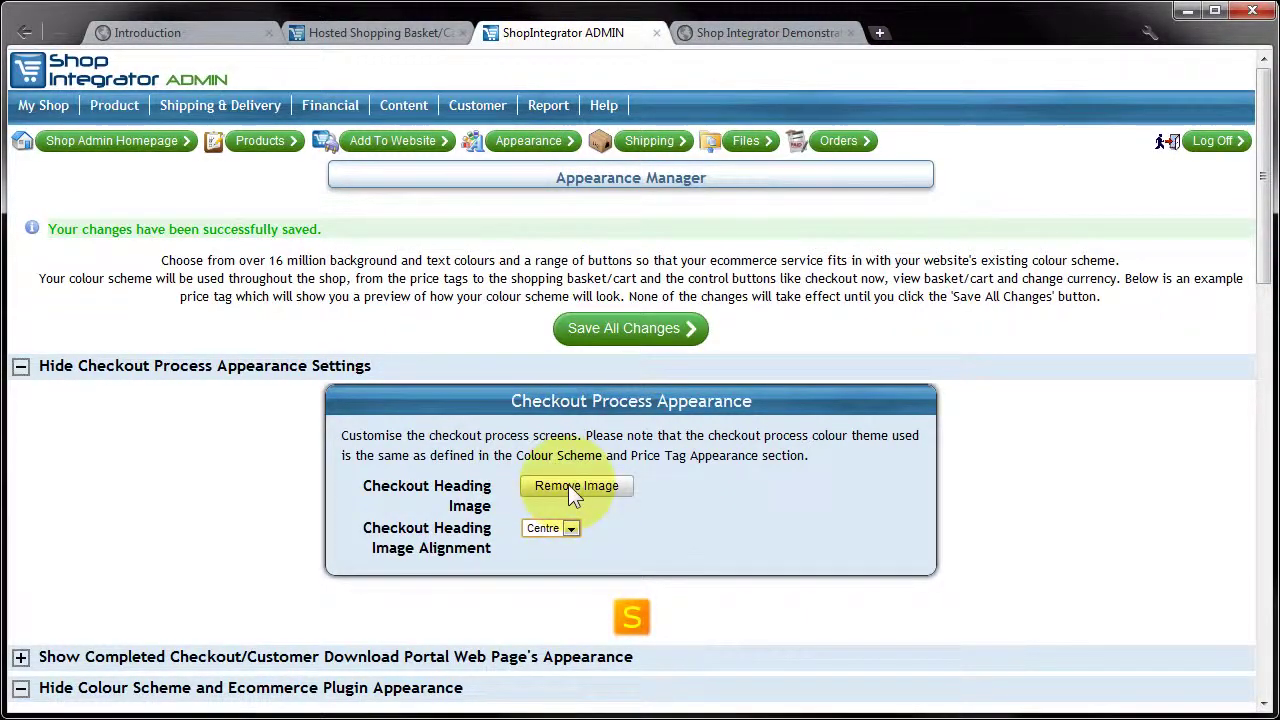
{"action": "left_click", "coordinate": [618, 325]}
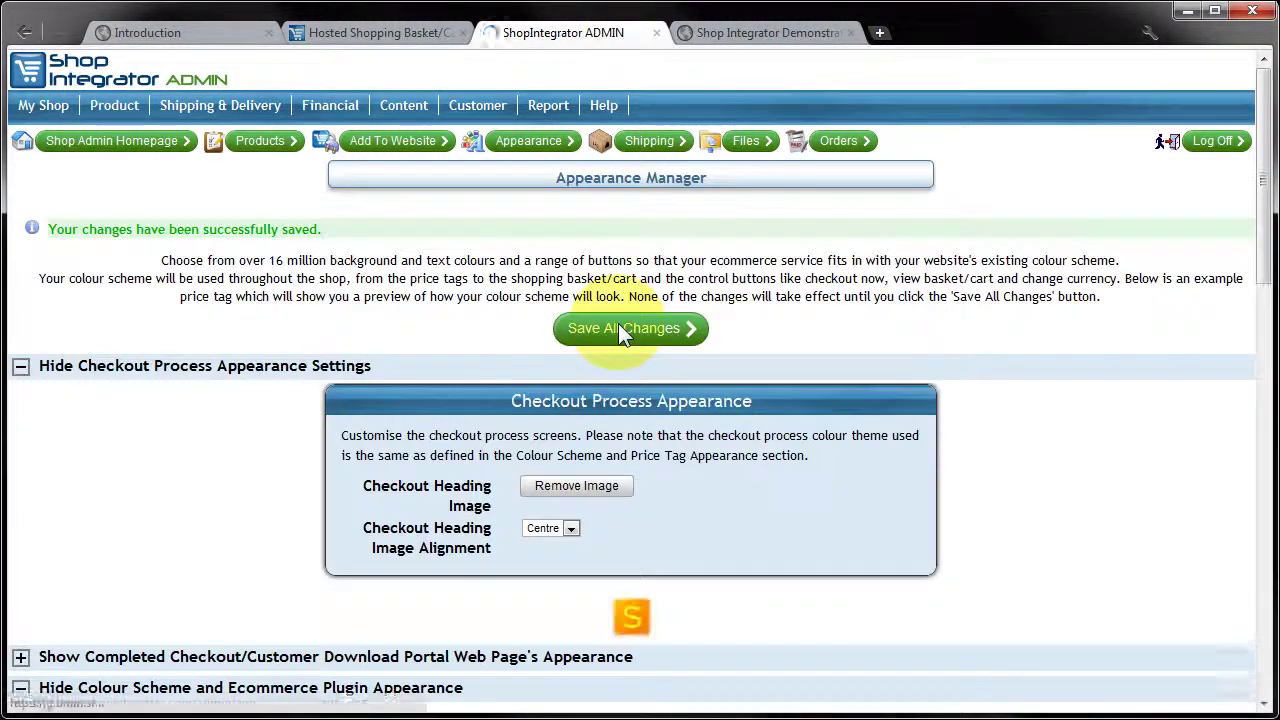
Open the demo shop's basket checkout to view the centred logo above the Review bar
{"action": "left_click", "coordinate": [743, 33]}
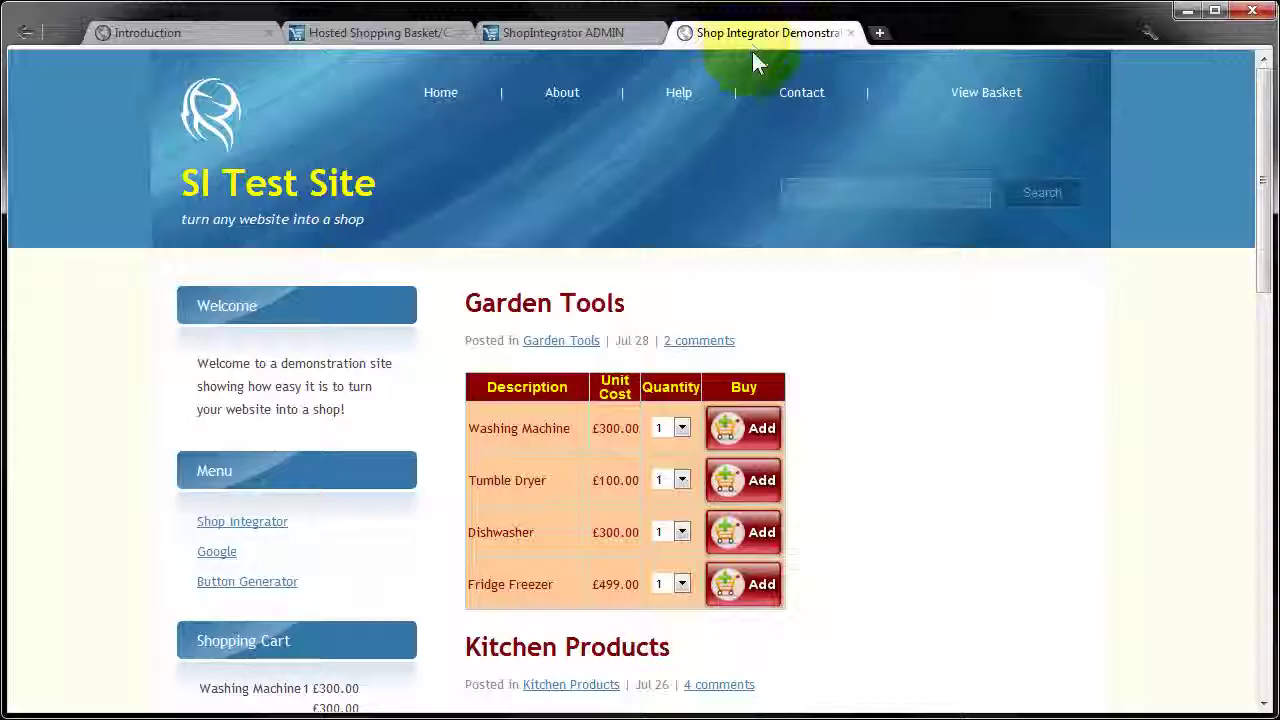
{"action": "left_click", "coordinate": [968, 95]}
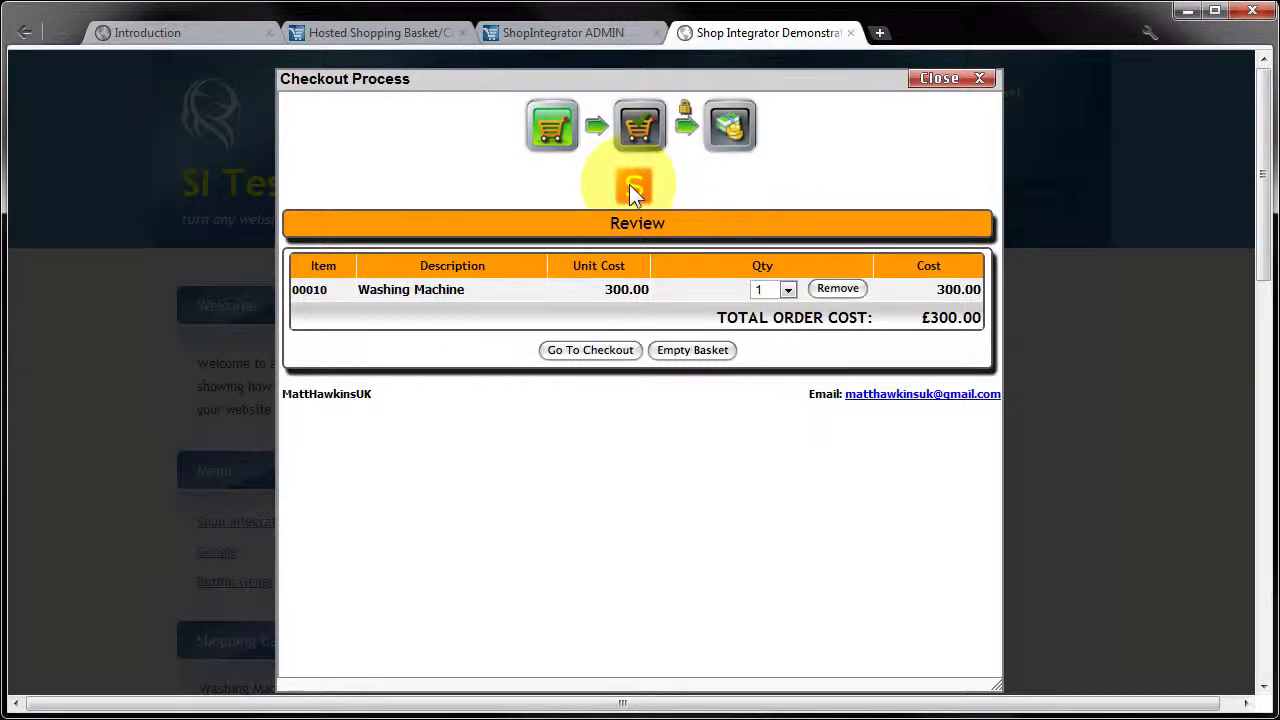
Set the checkout heading image alignment to Right in the admin settings and save
{"action": "left_click", "coordinate": [953, 79]}
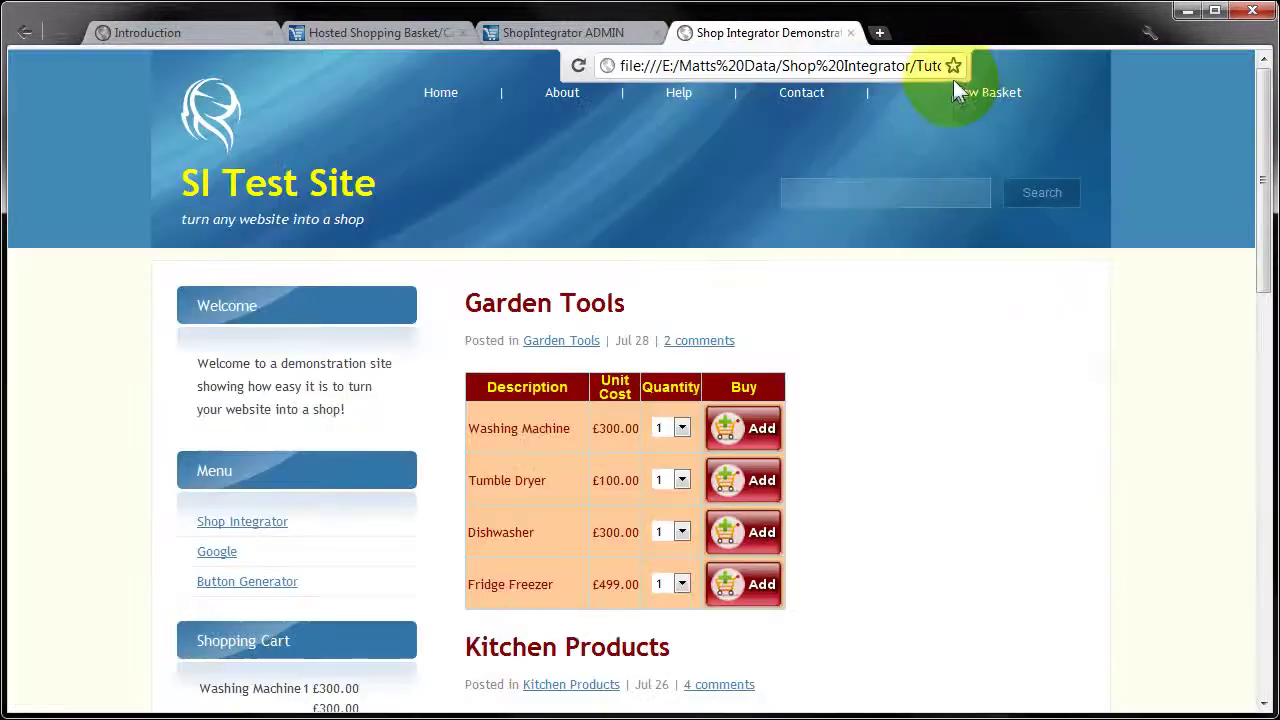
{"action": "left_click", "coordinate": [520, 32]}
{"action": "left_click", "coordinate": [550, 528]}
{"action": "left_click", "coordinate": [551, 572]}
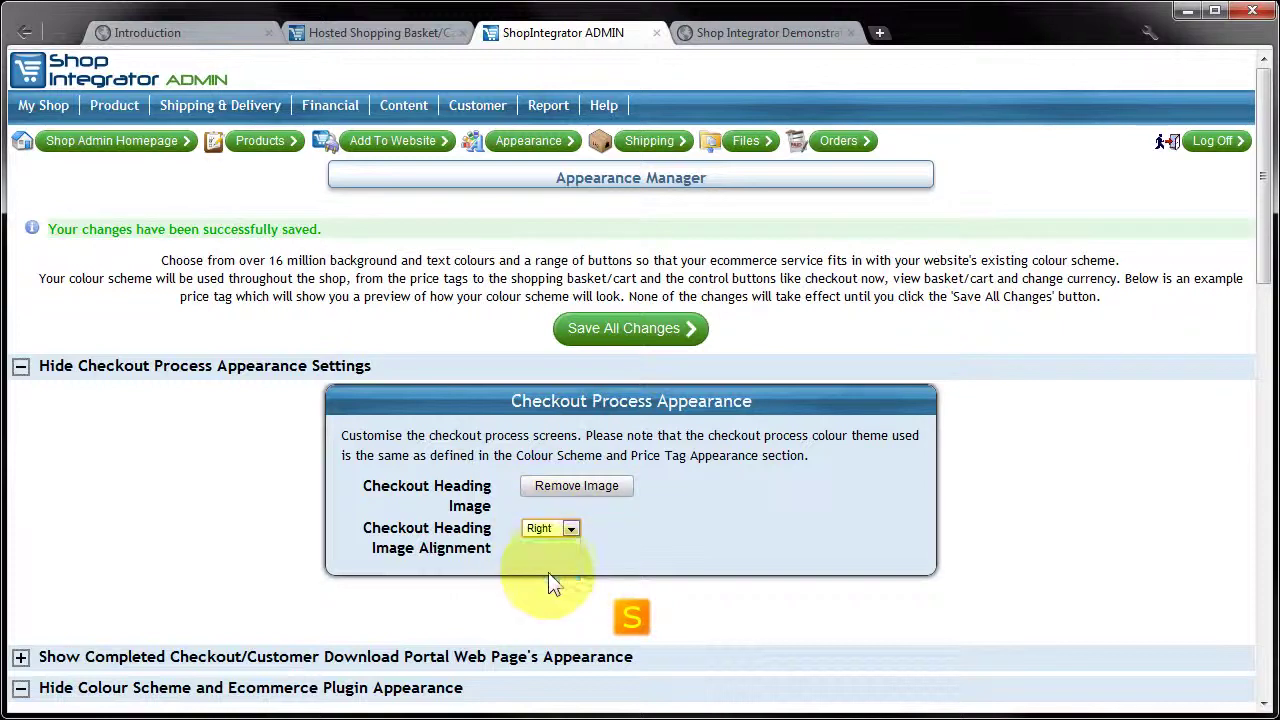
{"action": "left_click", "coordinate": [612, 334]}
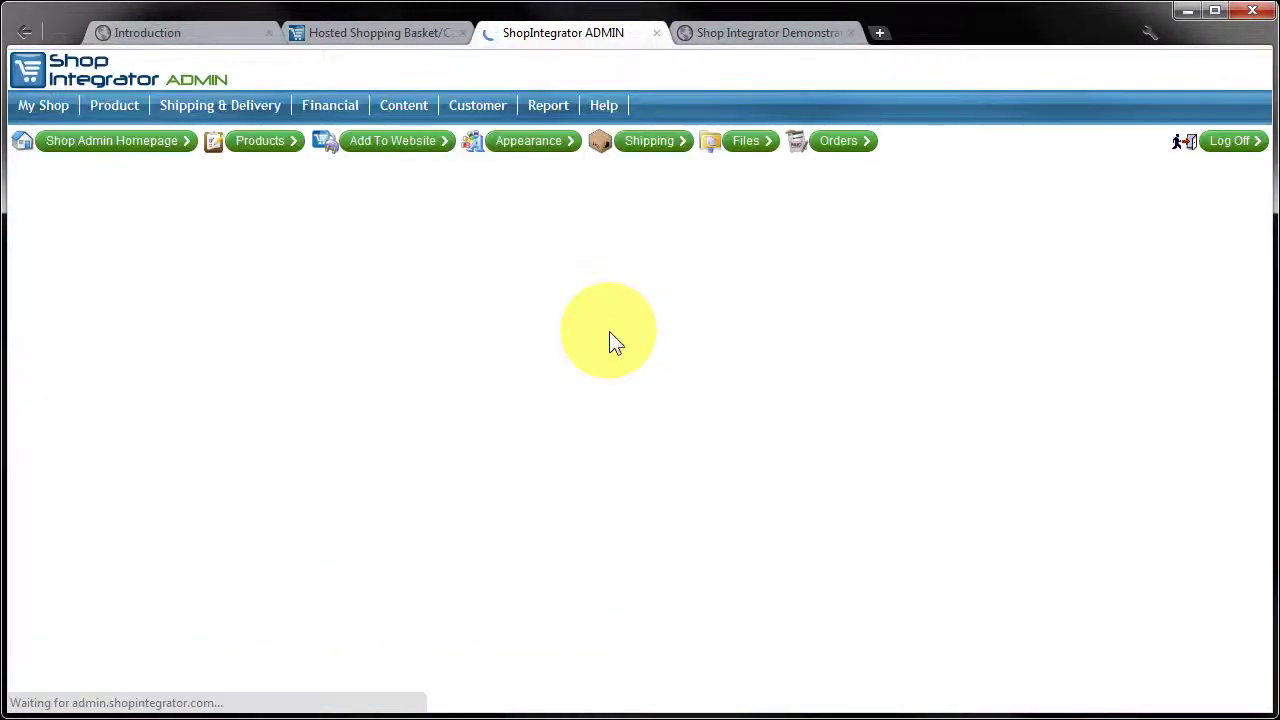
Open the demo shop's basket checkout to view the right-aligned logo
{"action": "left_click", "coordinate": [758, 29]}
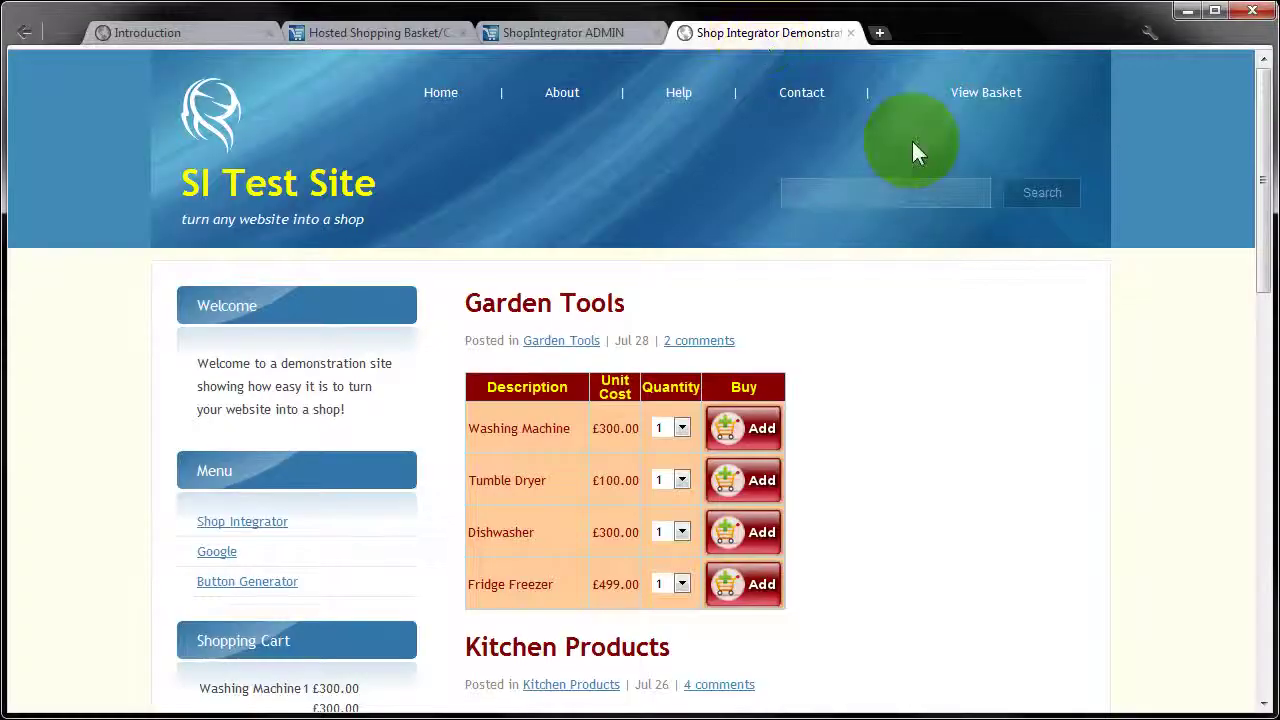
{"action": "left_click", "coordinate": [982, 100]}
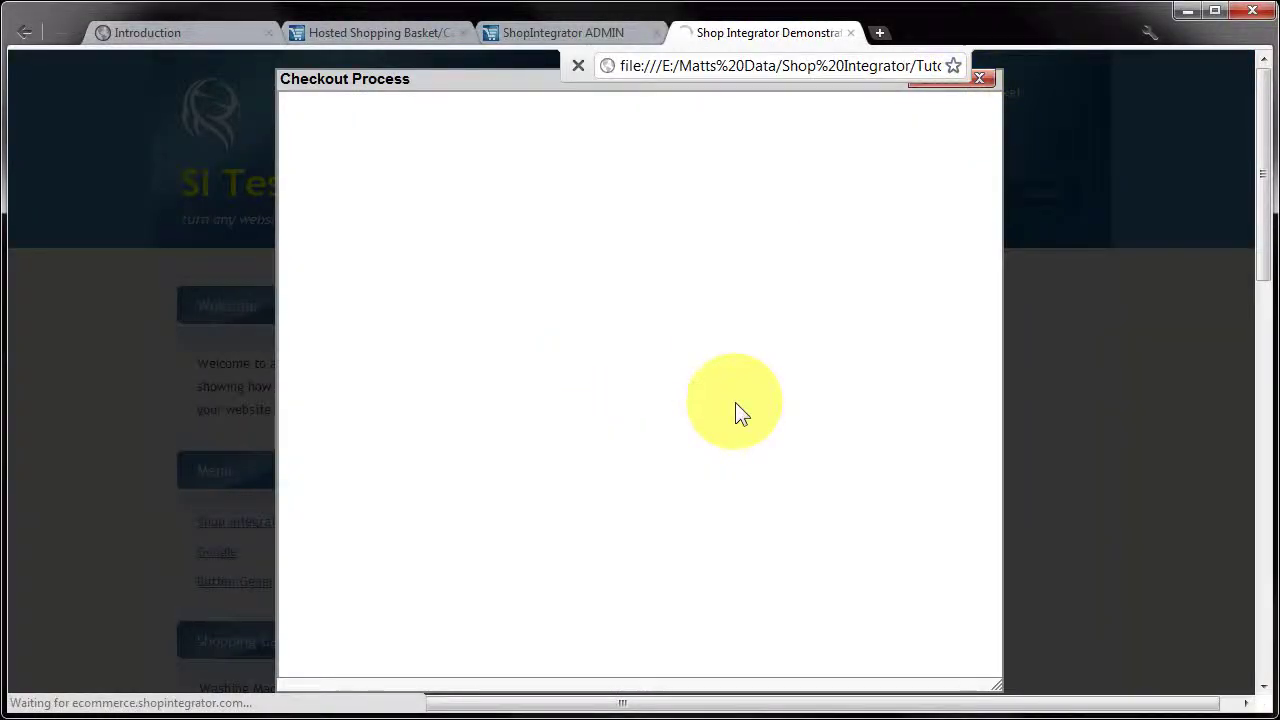